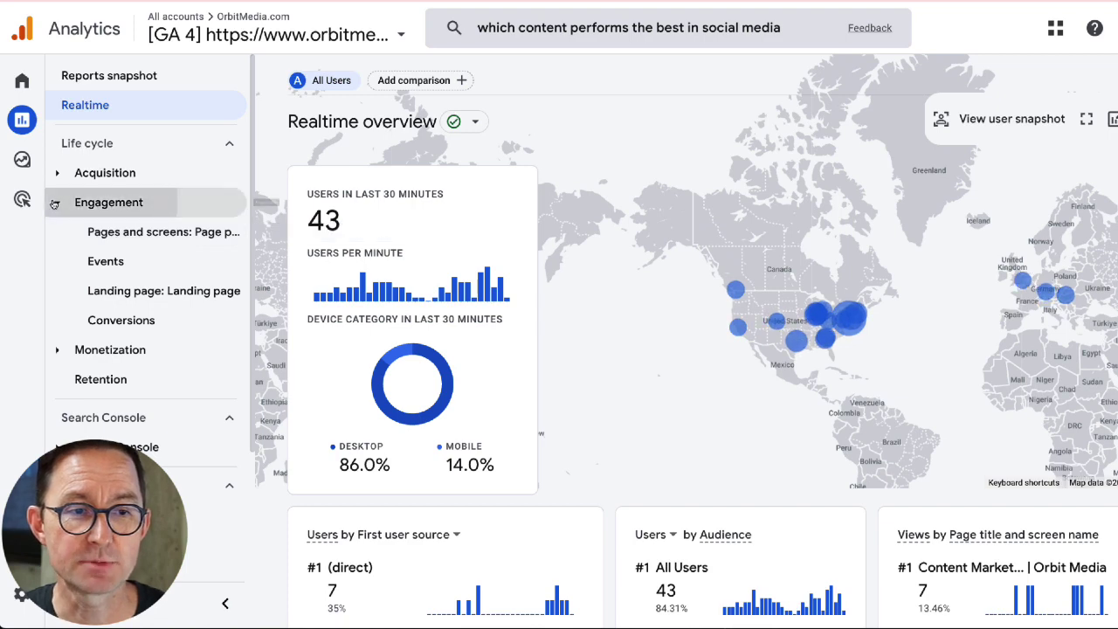
# Step: Customize the Pages and screens report's metrics by removing Views and moving Session conversion rate above Conversions and Bounce rate
pyautogui.click(120, 232)
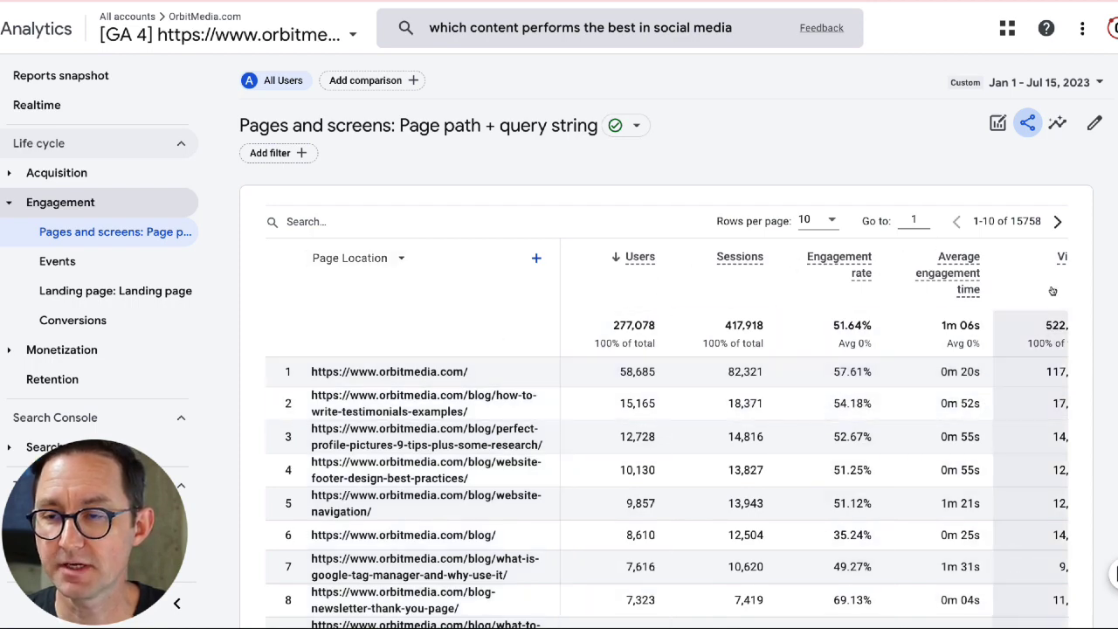
pyautogui.click(1096, 124)
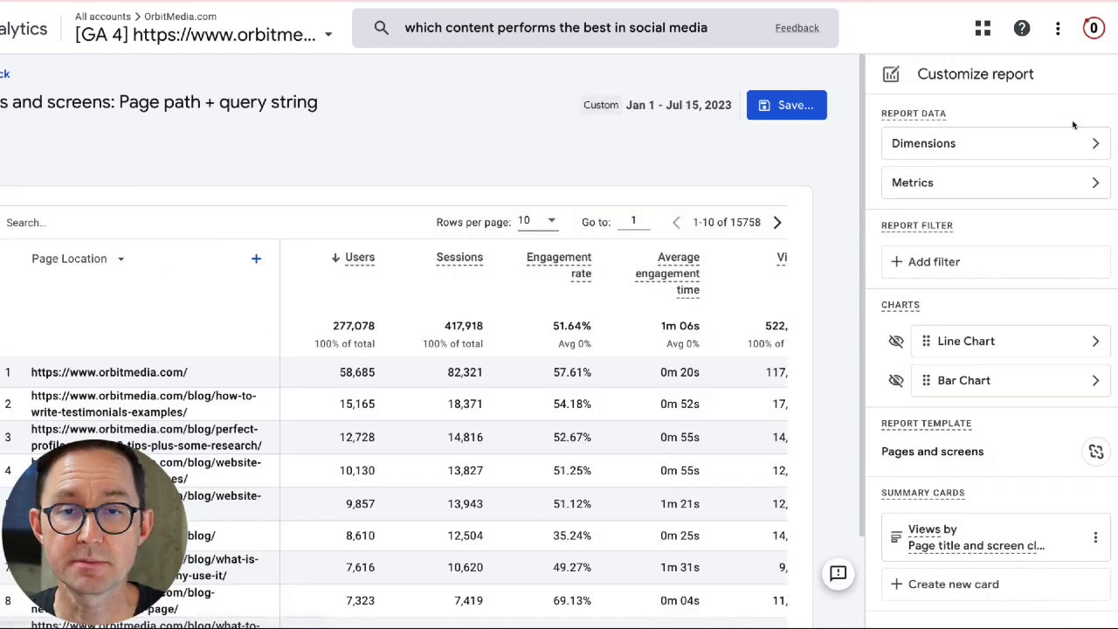
pyautogui.click(958, 183)
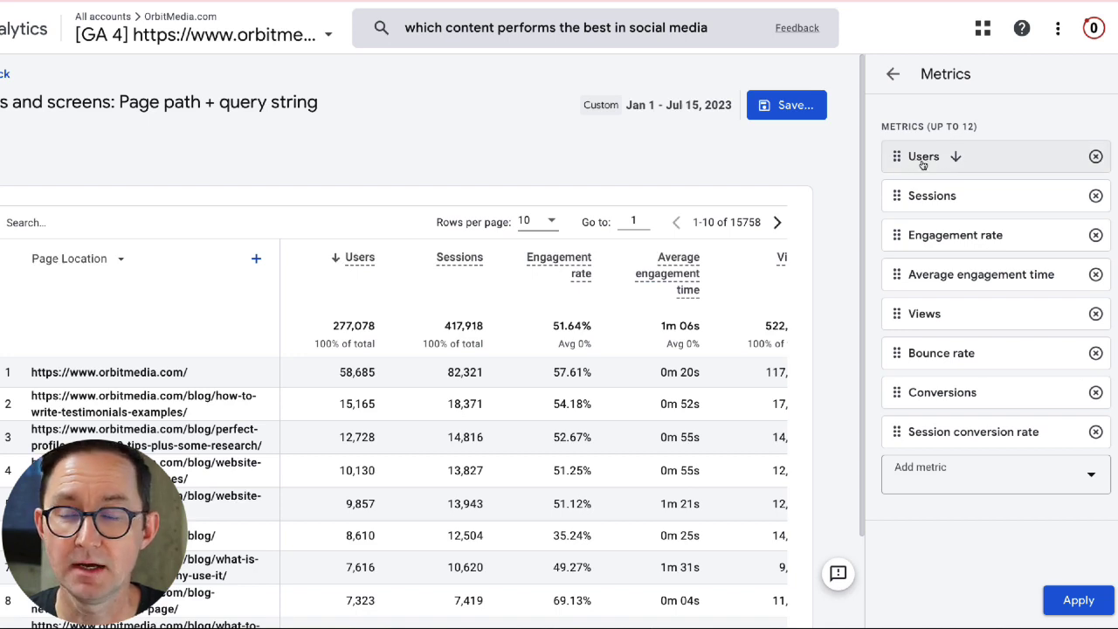
pyautogui.click(893, 75)
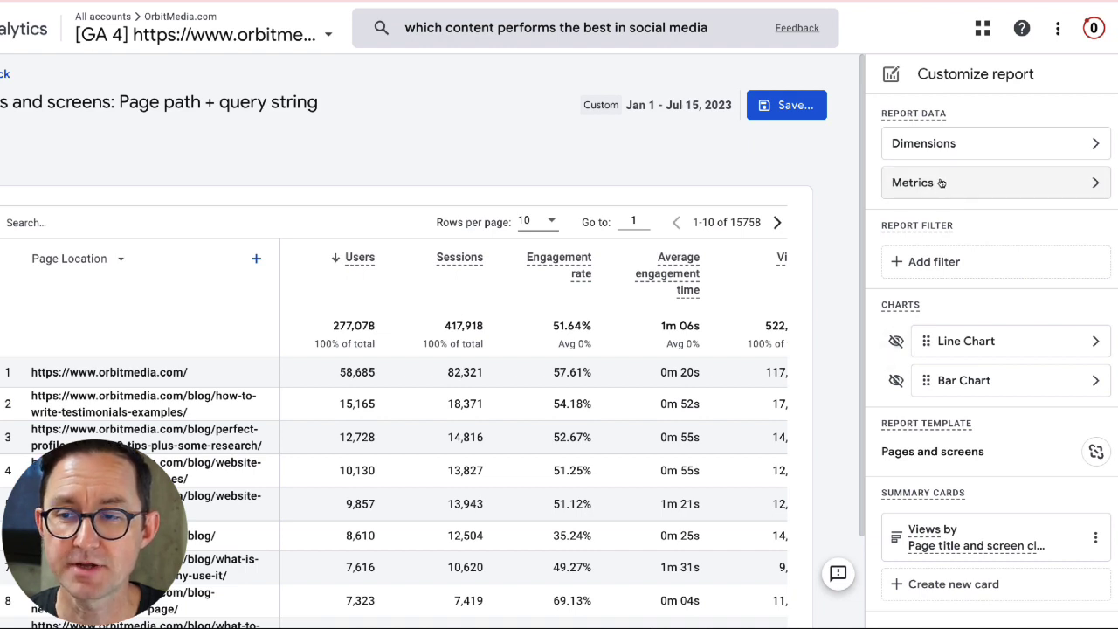
pyautogui.click(943, 182)
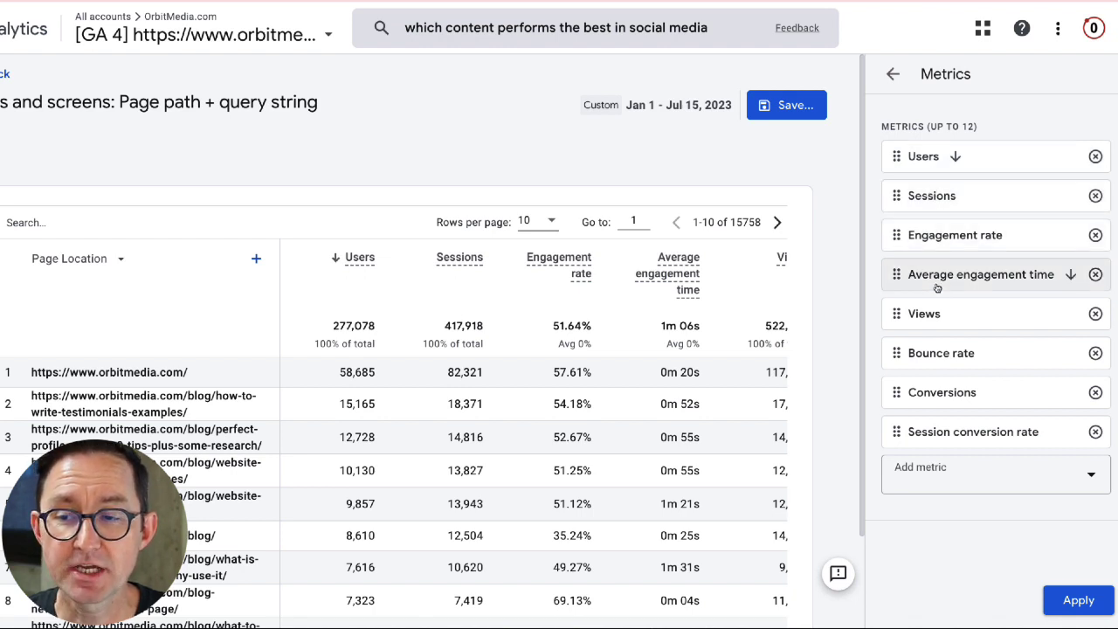
pyautogui.click(1096, 314)
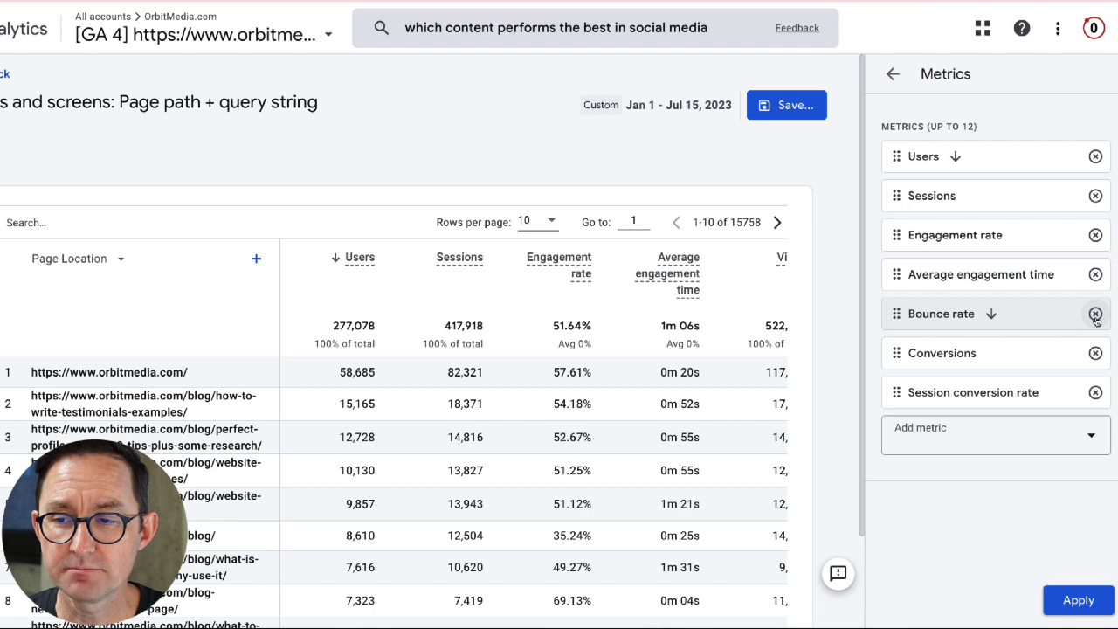
pyautogui.moveTo(923, 392); pyautogui.dragTo(935, 353)
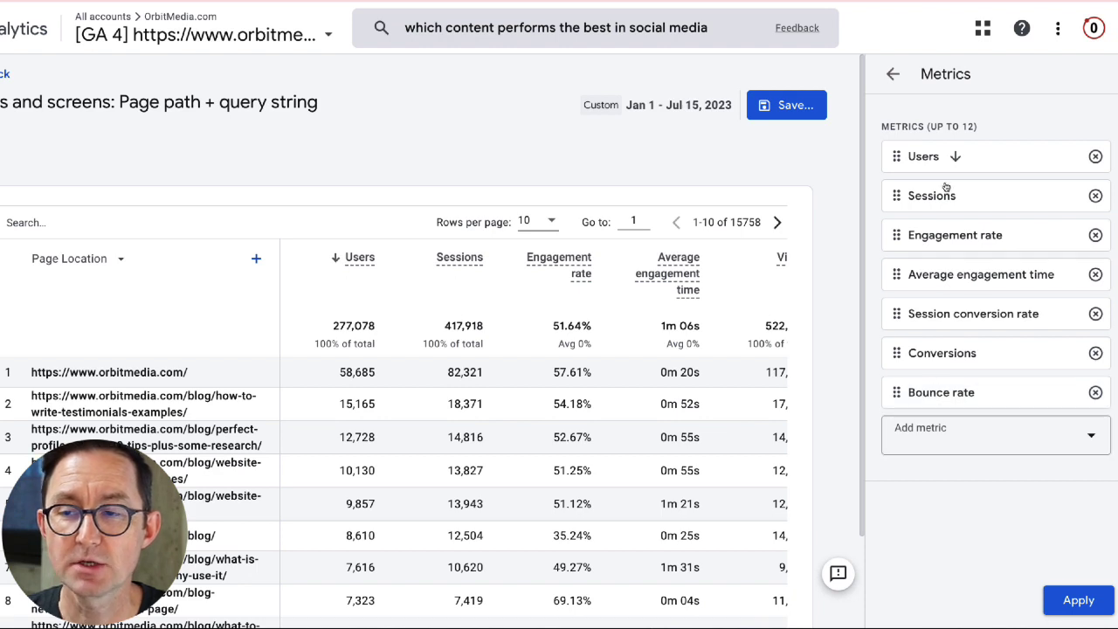
pyautogui.click(924, 444)
pyautogui.write('sess')
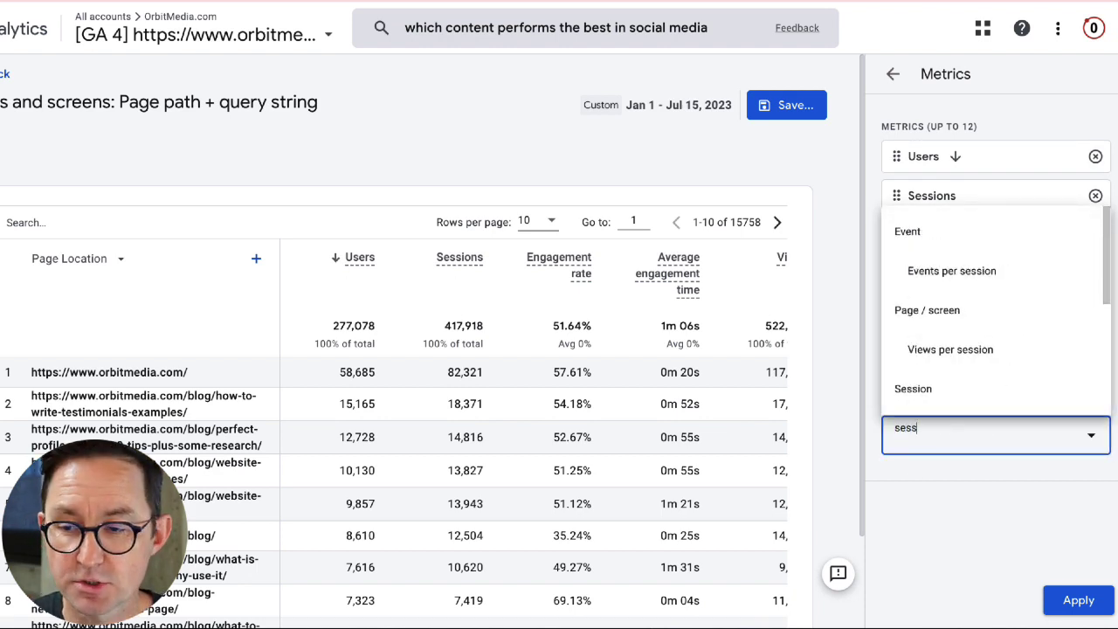
pyautogui.click(980, 515)
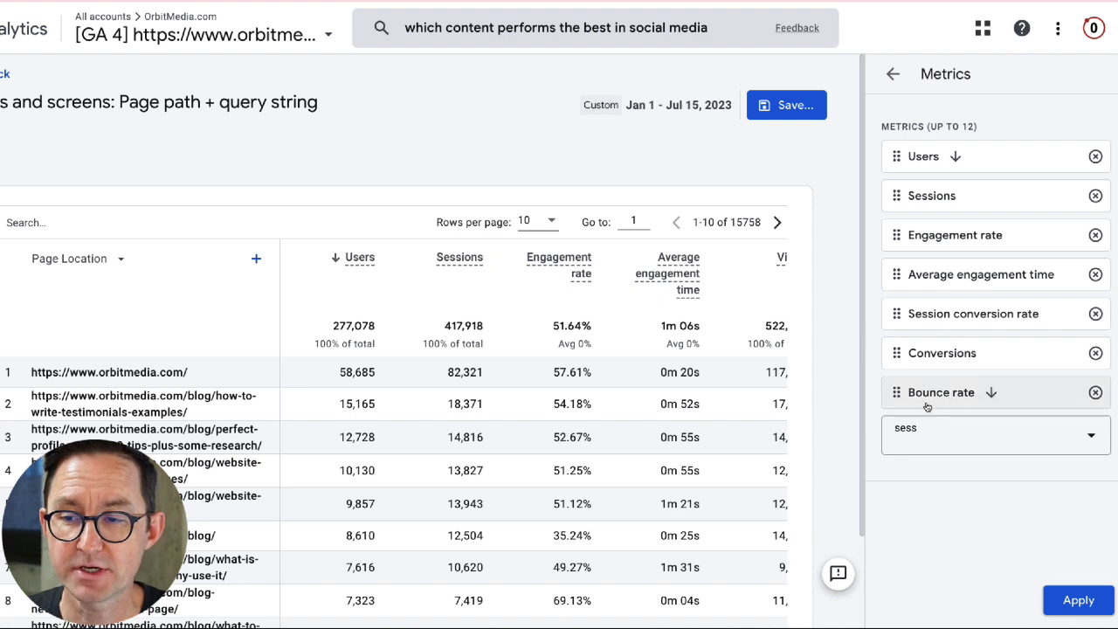
# Step: Move the Bounce rate metric above Session conversion rate, and save the changes to the current report
pyautogui.moveTo(894, 392); pyautogui.dragTo(894, 313)
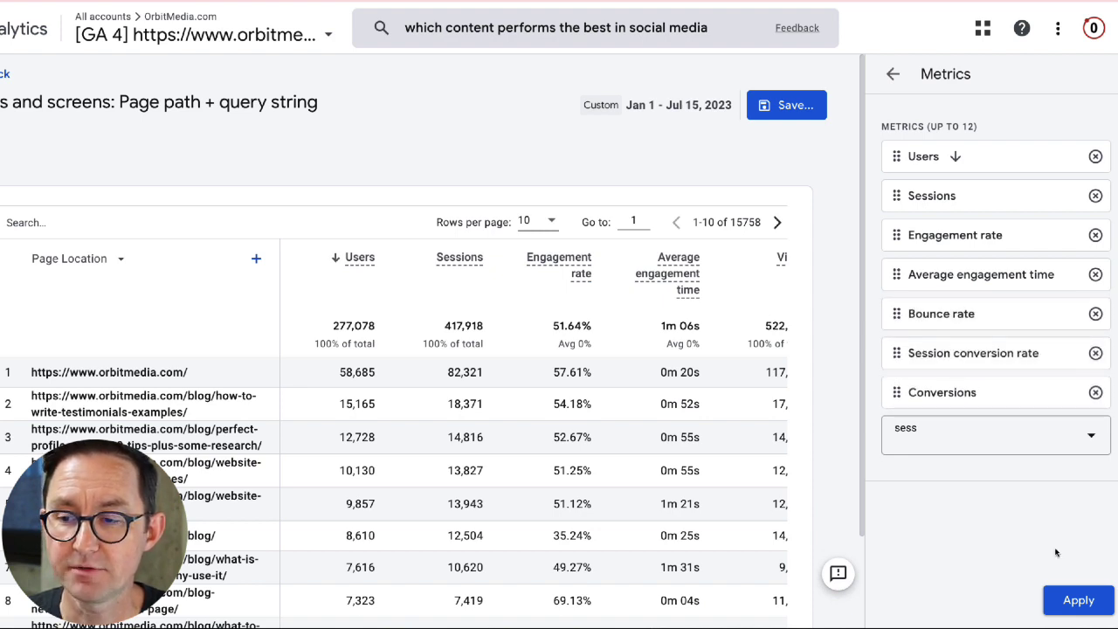
pyautogui.click(1080, 605)
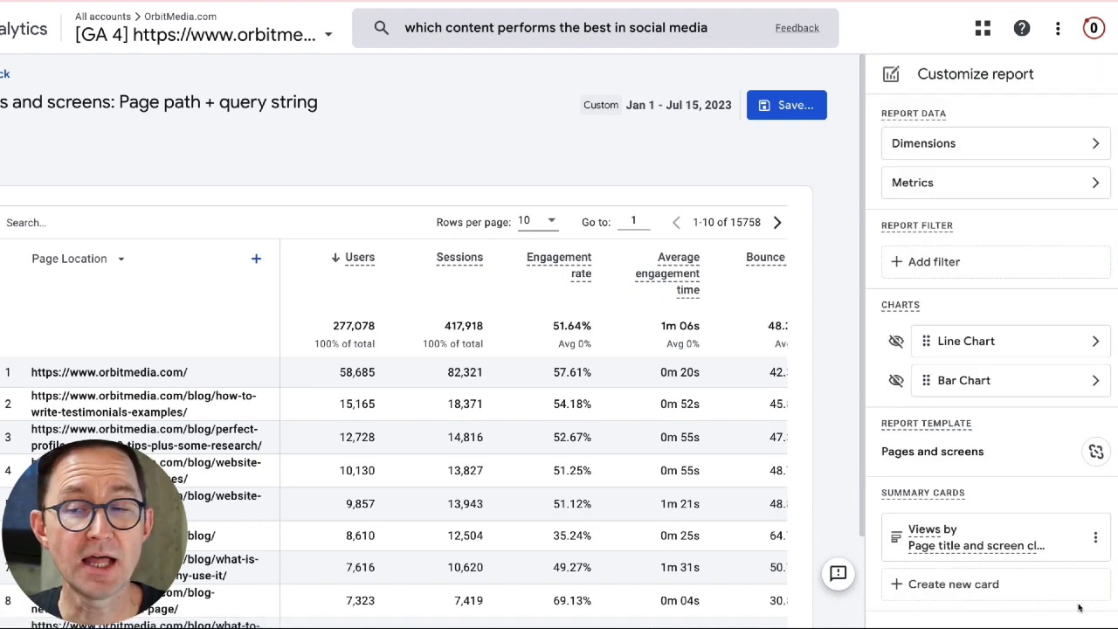
pyautogui.click(783, 114)
pyautogui.click(792, 154)
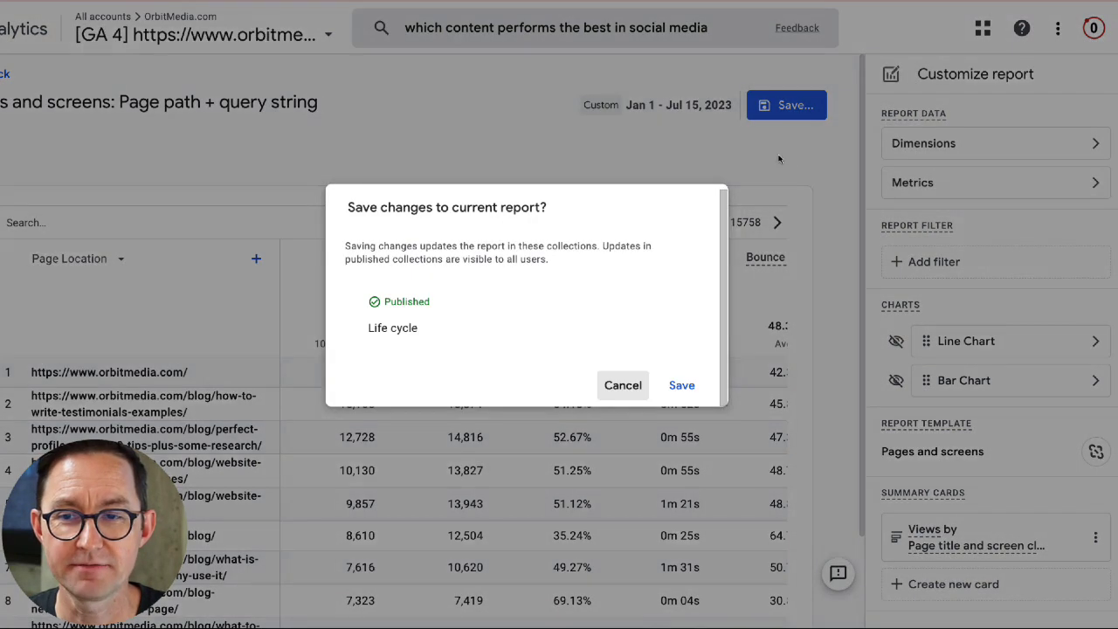
pyautogui.click(687, 386)
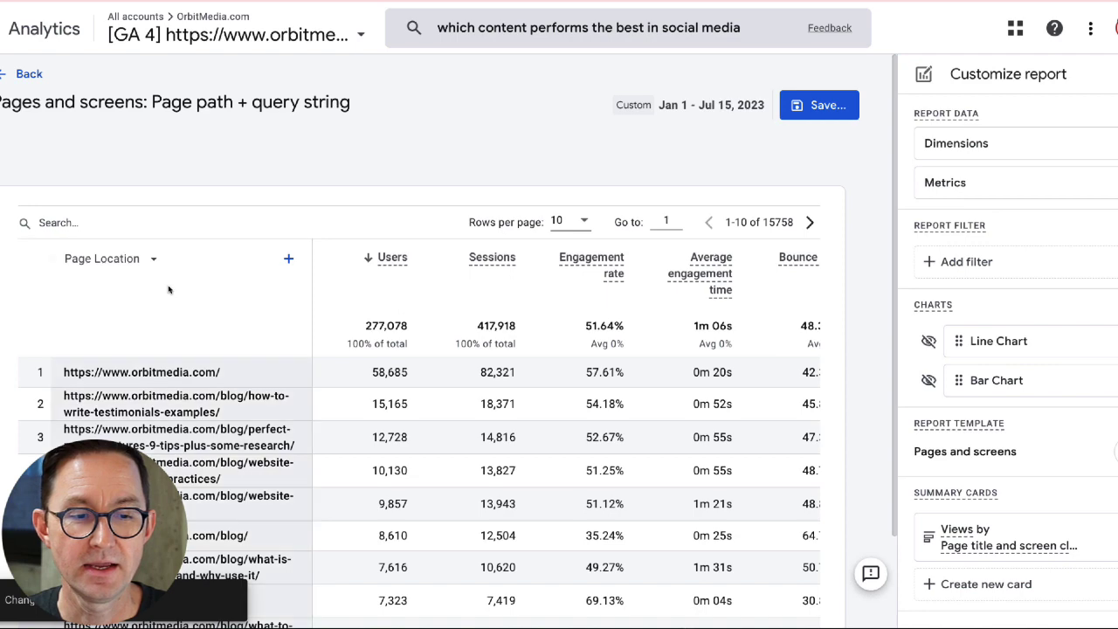
pyautogui.click(27, 78)
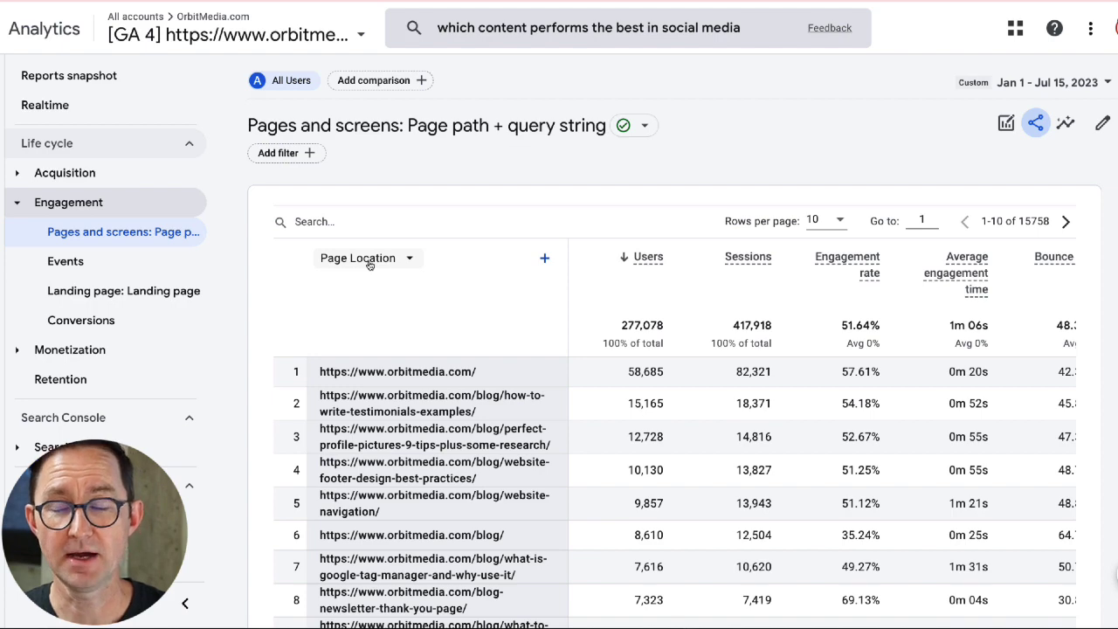
# Step: Change the report table's primary dimension to Page title and screen name
pyautogui.click(370, 262)
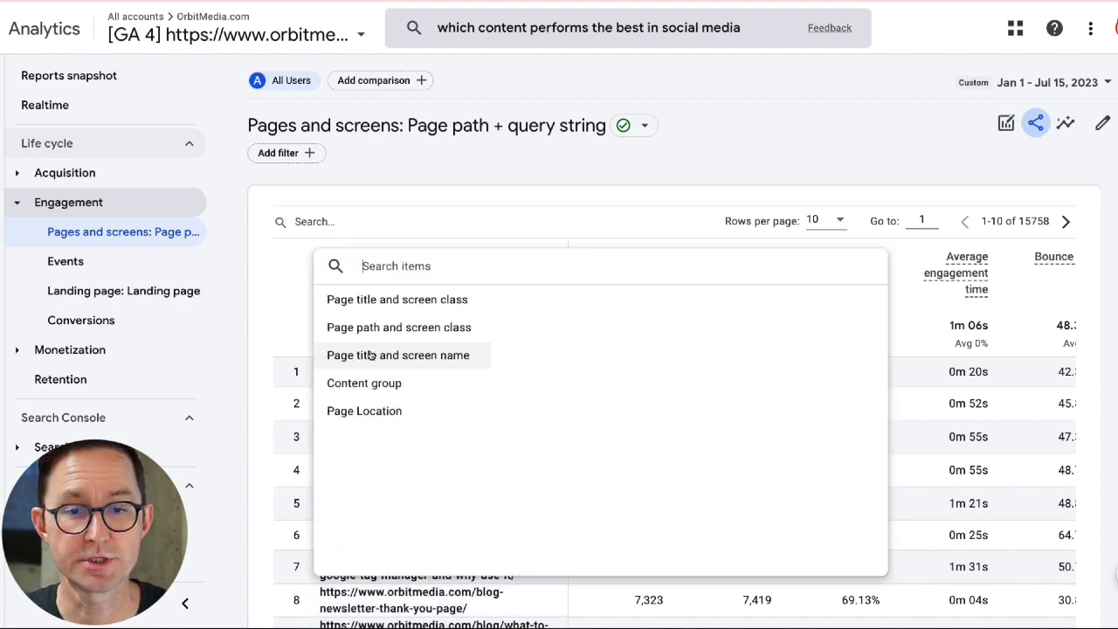
pyautogui.click(373, 356)
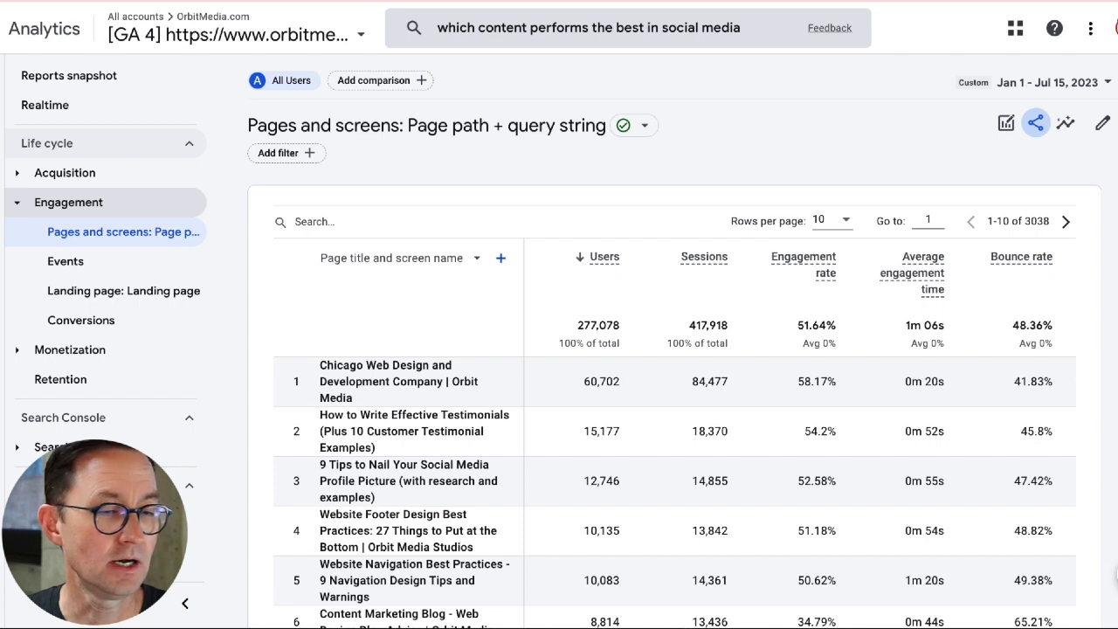
pyautogui.click(501, 258)
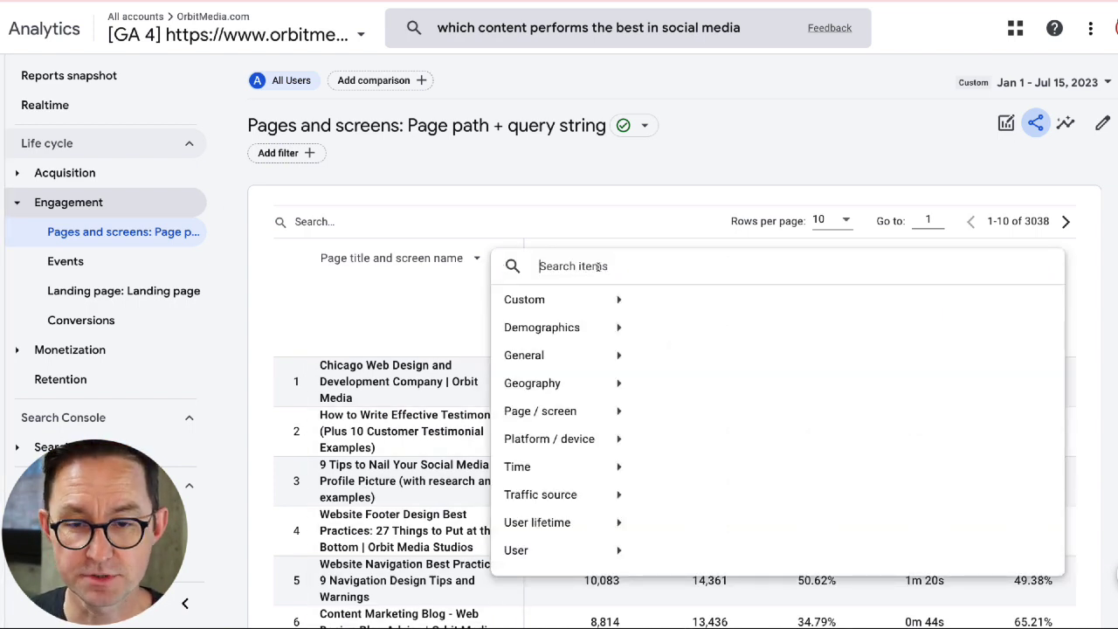
pyautogui.write('mediu')
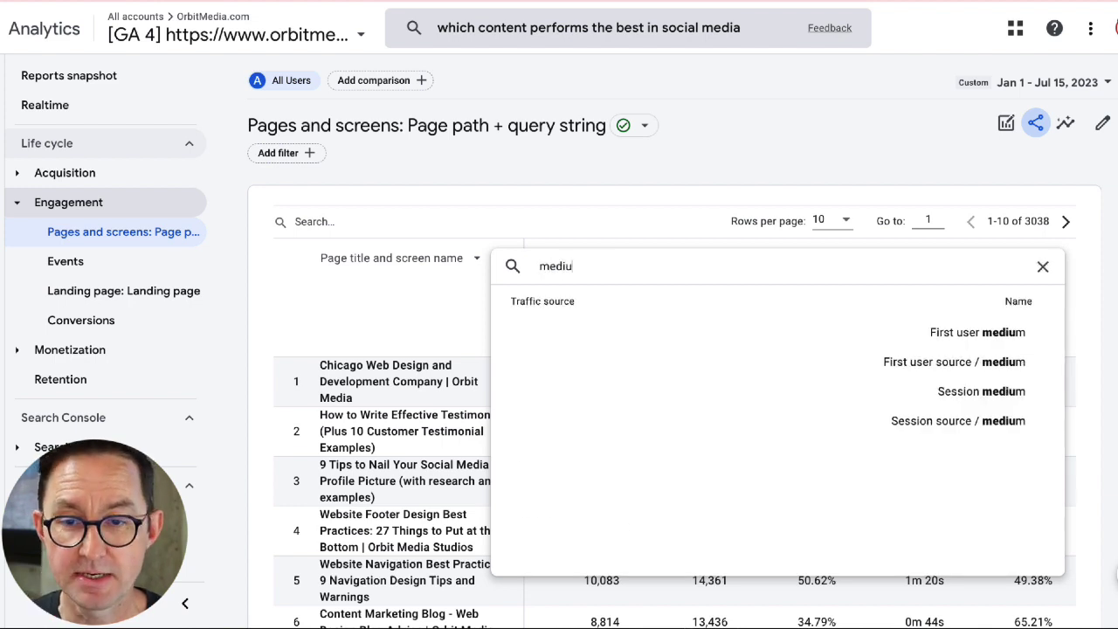
pyautogui.click(806, 390)
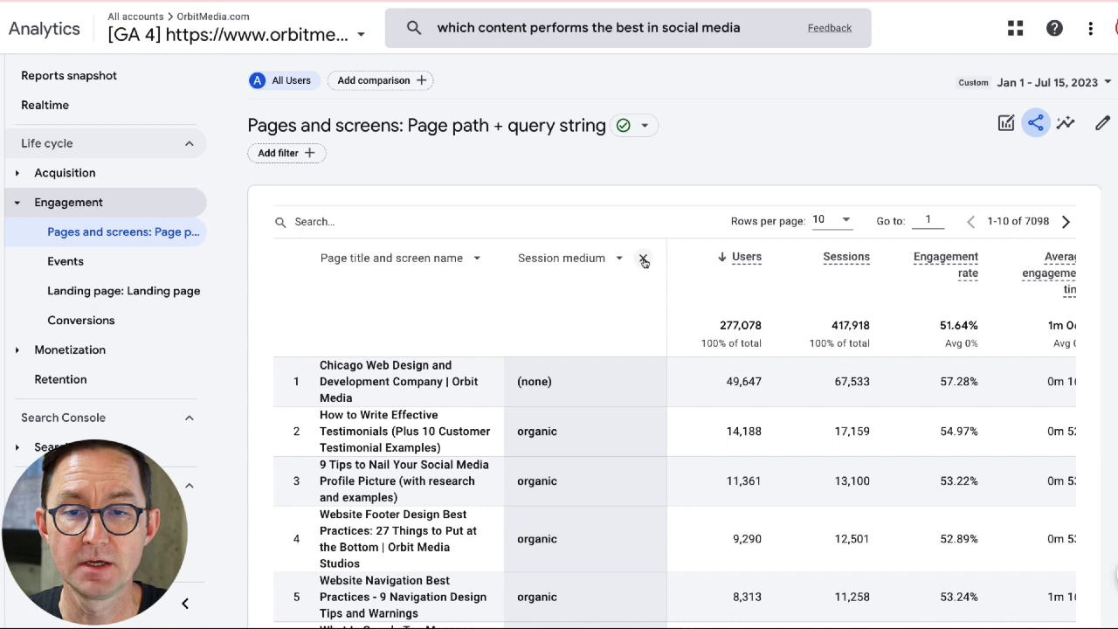
pyautogui.click(643, 262)
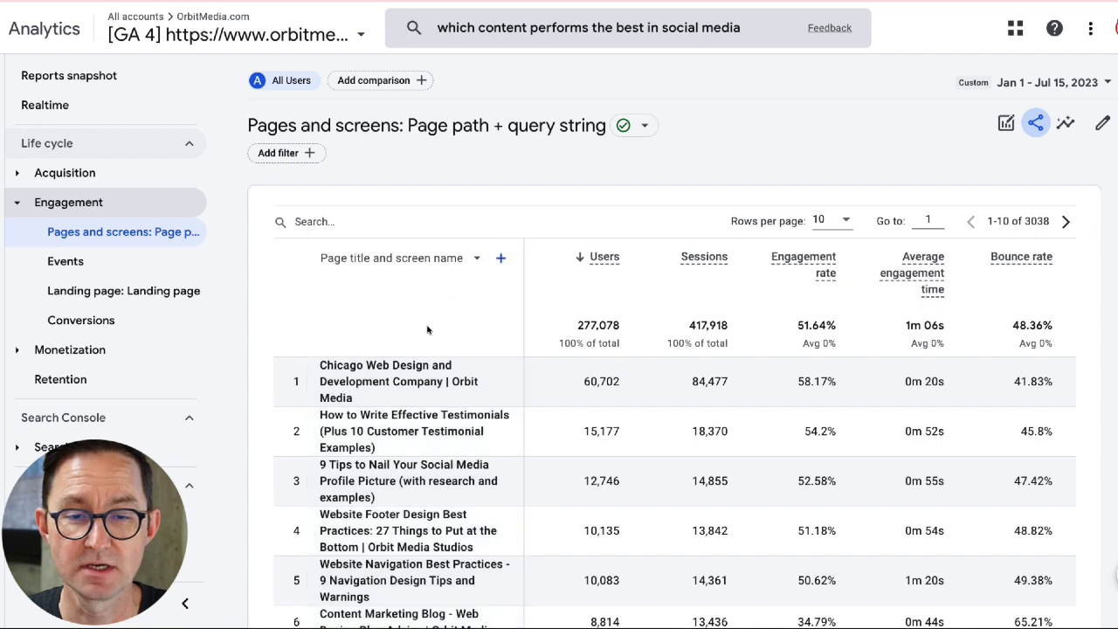
# Step: Add Session medium as the secondary dimension of the report table
pyautogui.click(501, 261)
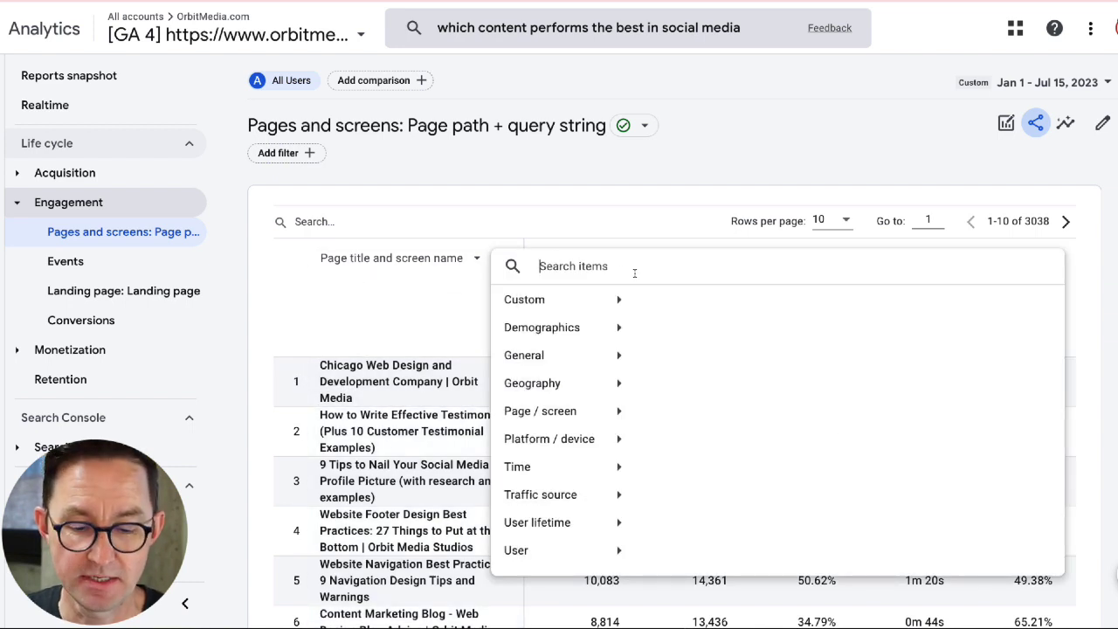
pyautogui.write('medium')
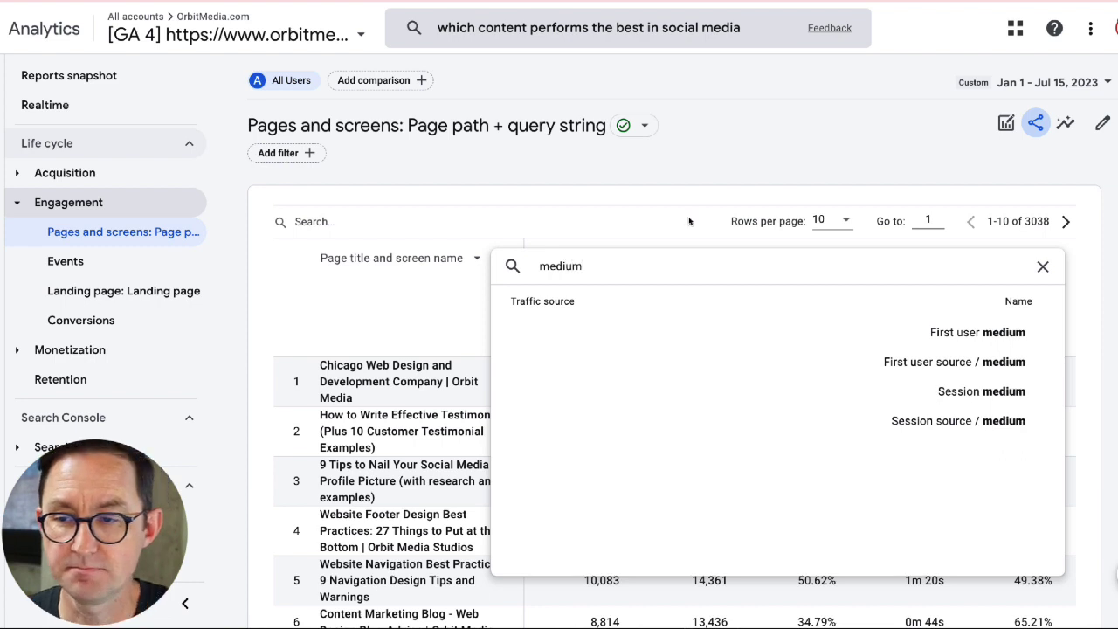
pyautogui.click(963, 394)
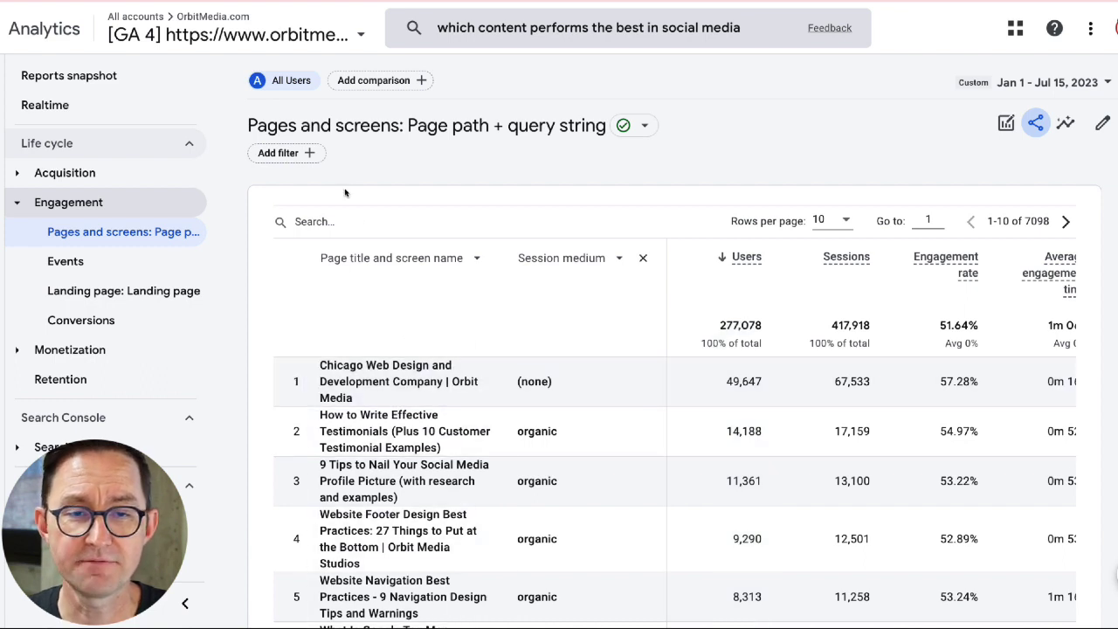
# Step: Filter the report to include only Page Location values containing 'blog'
pyautogui.click(310, 155)
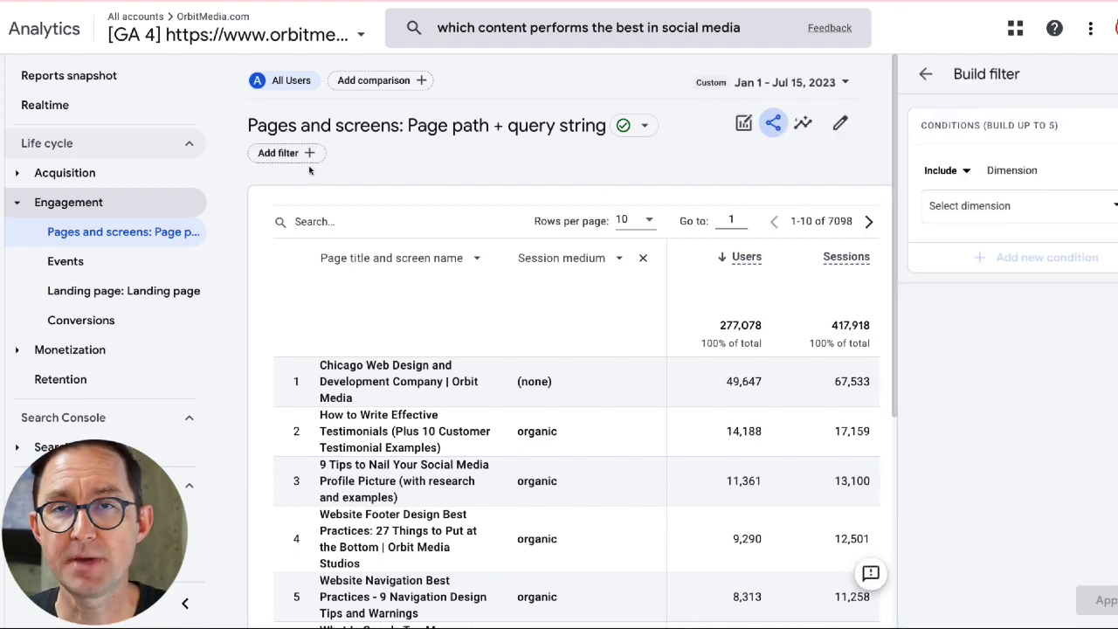
pyautogui.click(1011, 208)
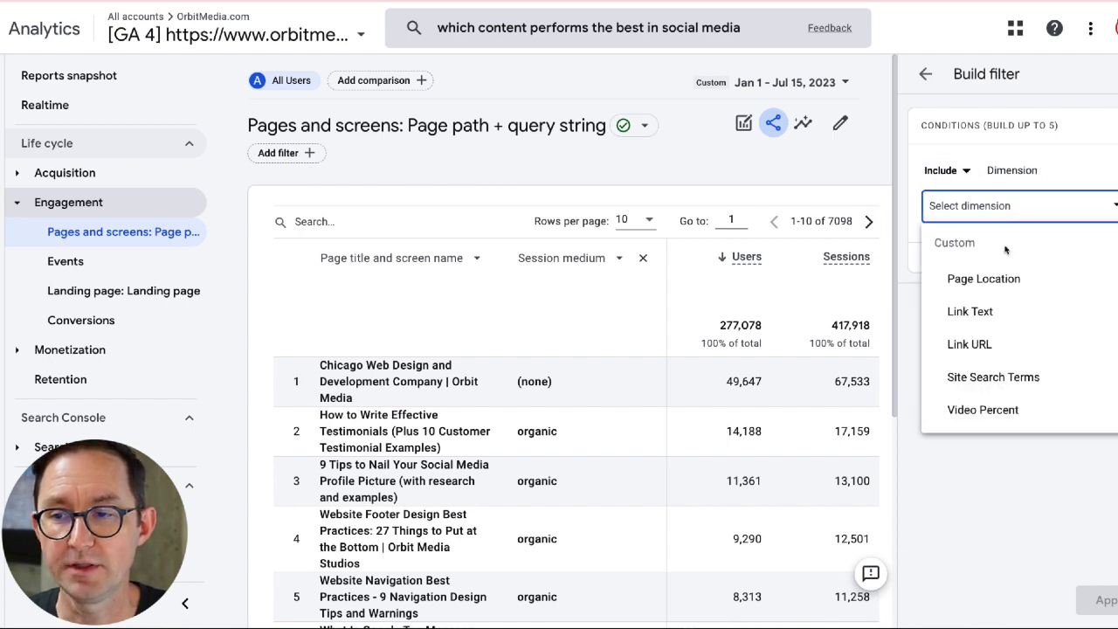
pyautogui.click(986, 279)
pyautogui.click(999, 278)
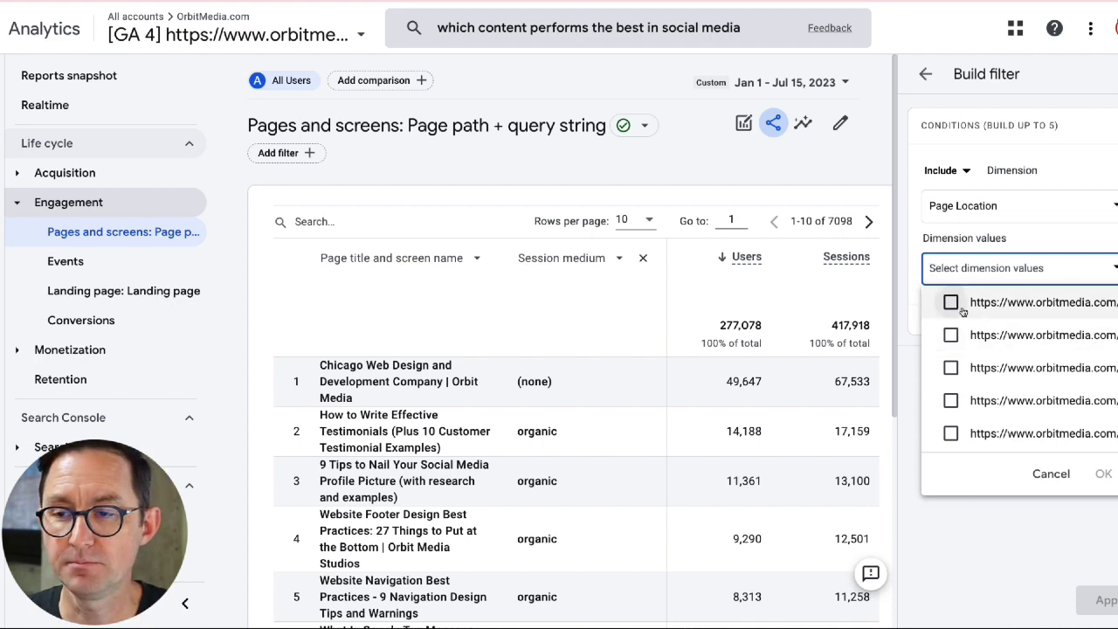
pyautogui.write('blog')
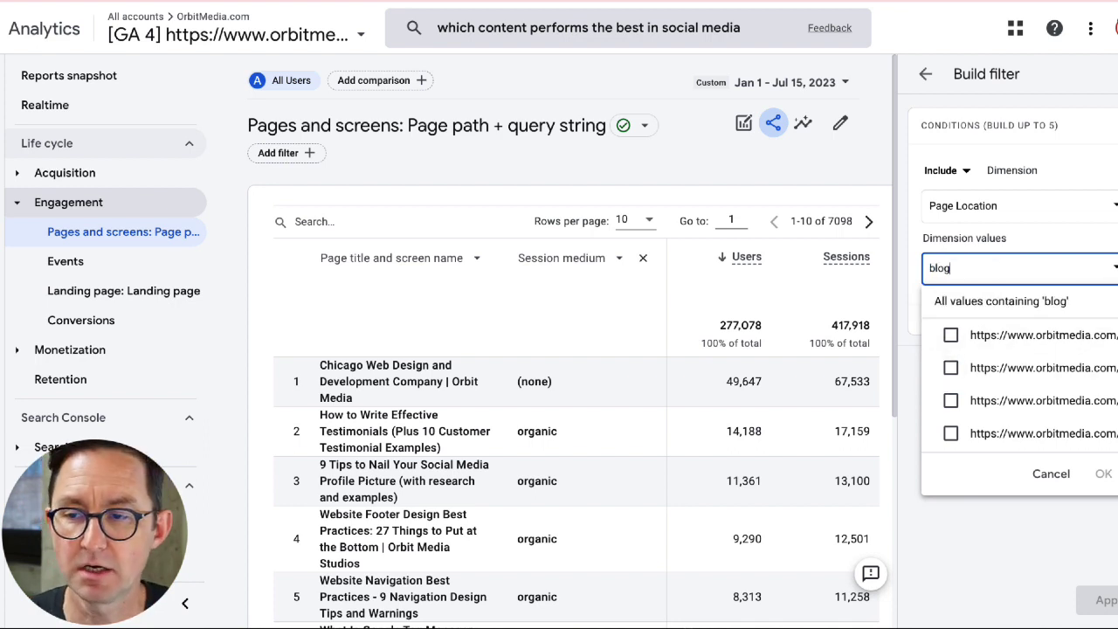
pyautogui.click(978, 302)
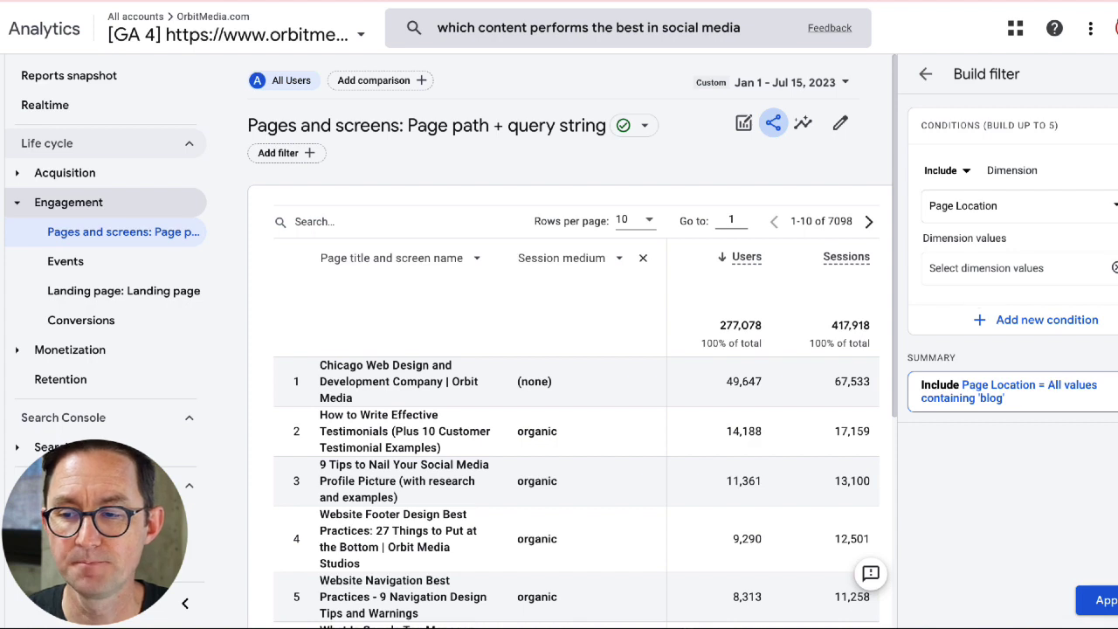
pyautogui.click(1103, 600)
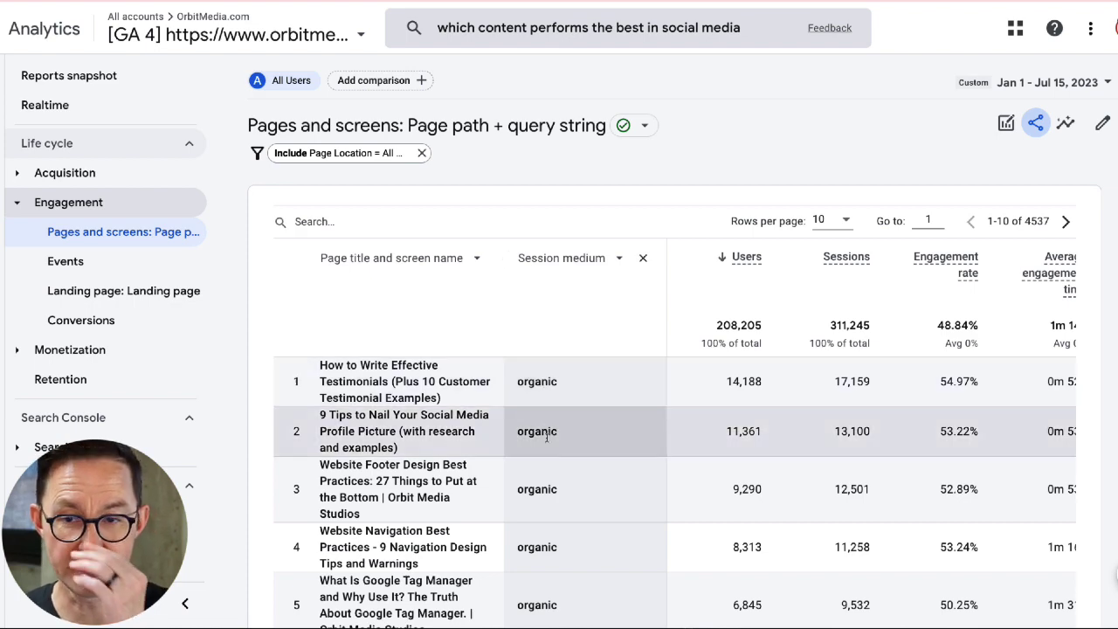
# Step: Look through the filtered table's rows and its engagement, bounce and conversion rate columns, and check the date range options
pyautogui.scroll(-5, 961, 490)
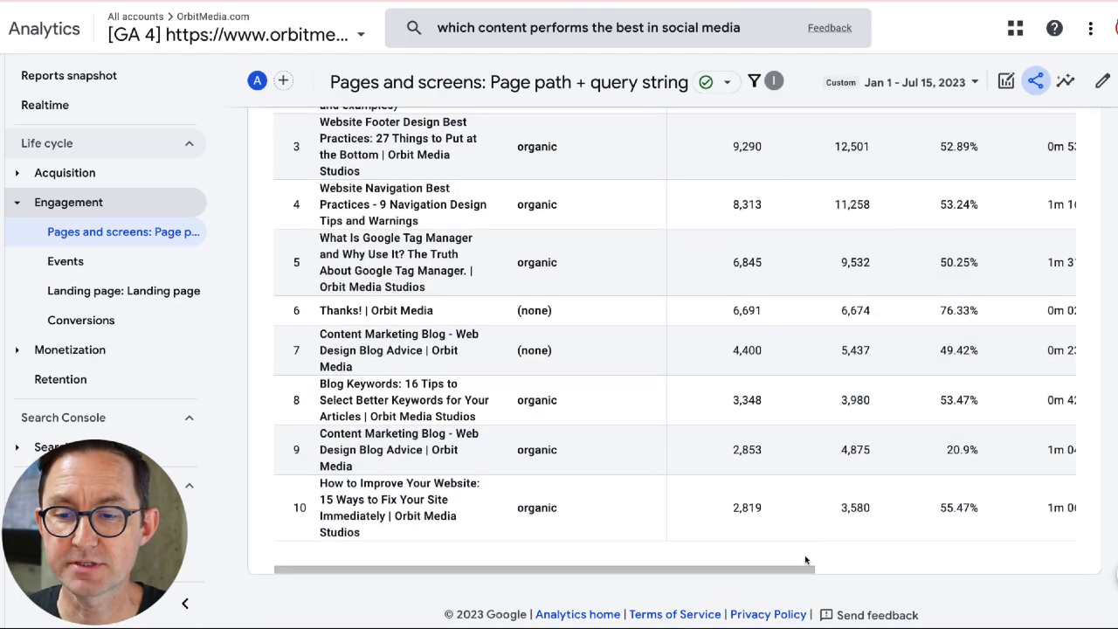
pyautogui.moveTo(806, 568); pyautogui.dragTo(969, 568)
pyautogui.scroll(5, 982, 427)
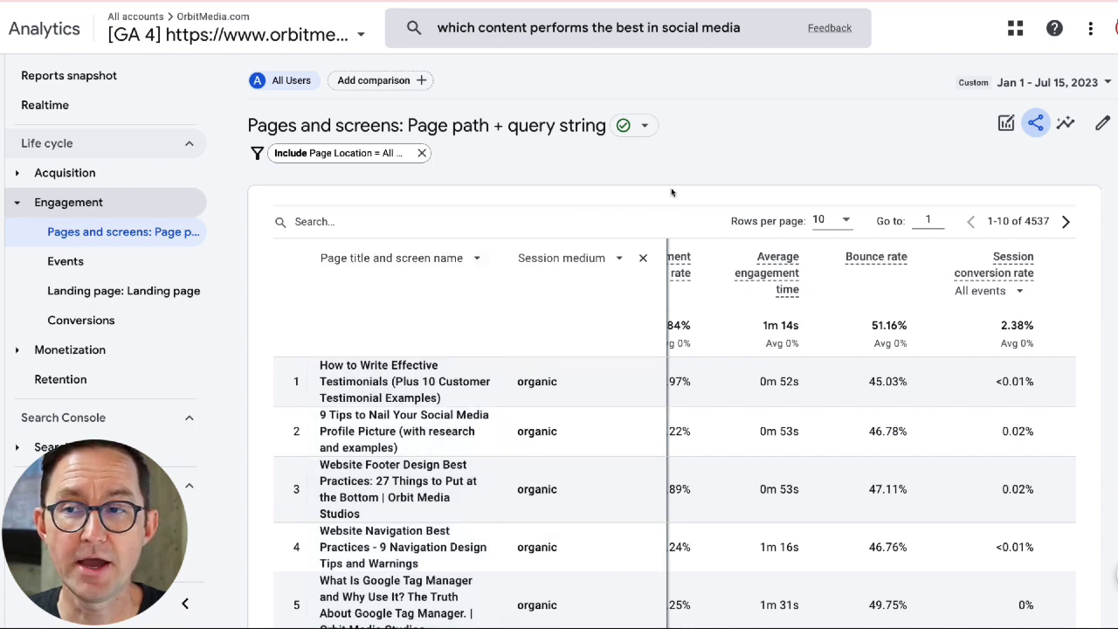
pyautogui.click(1031, 80)
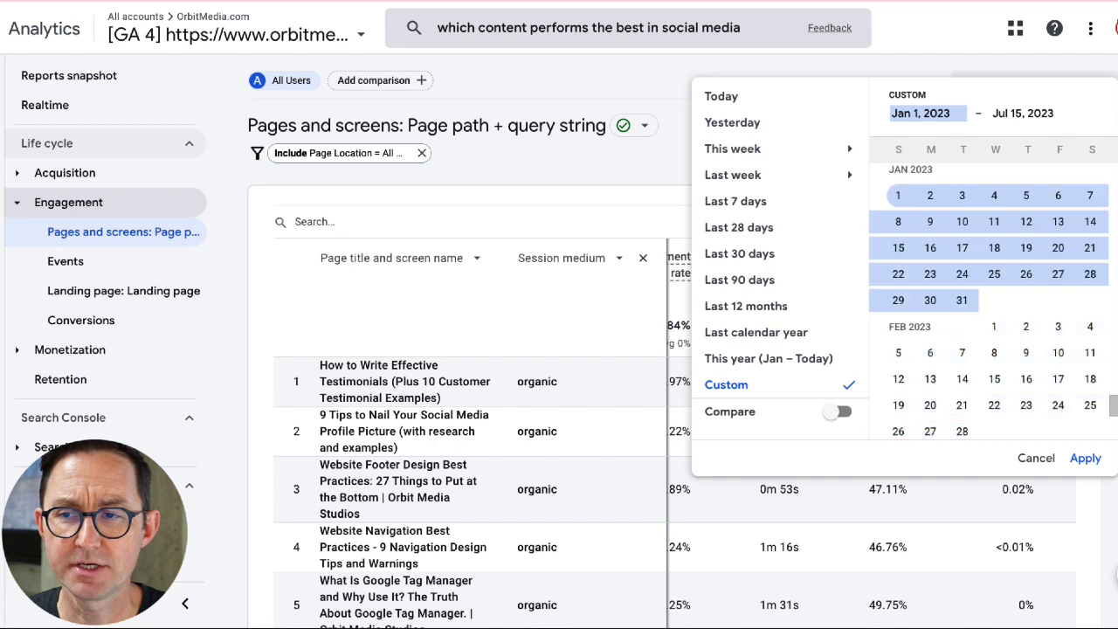
pyautogui.press('Escape')
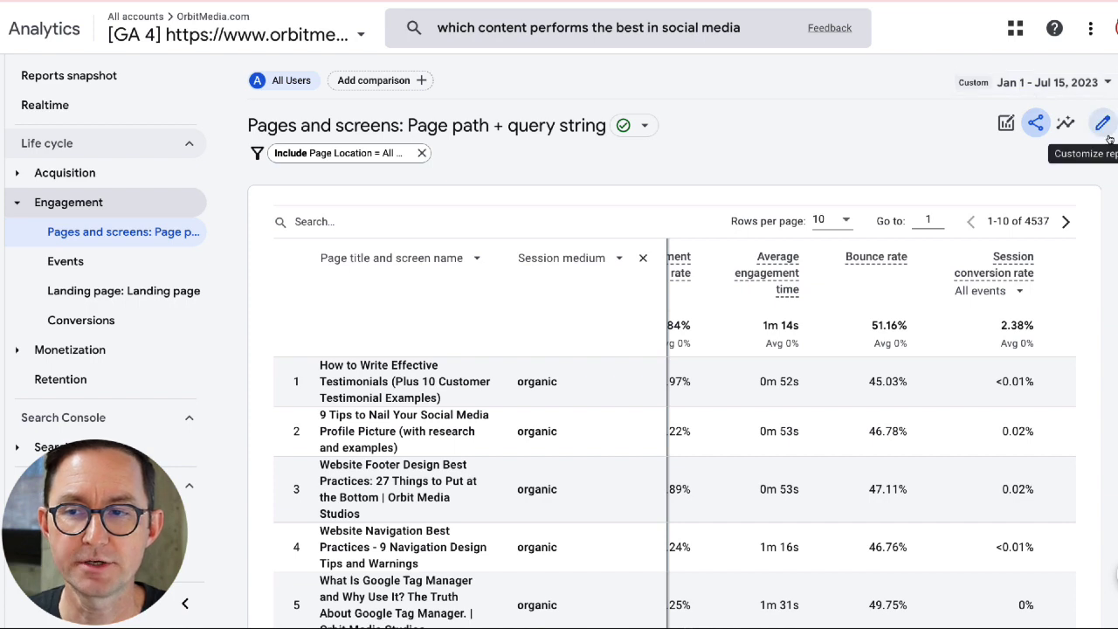
# Step: Download the filtered report's data as a file, and close the download notice in the ChatGPT window
pyautogui.click(1036, 125)
pyautogui.click(969, 178)
pyautogui.click(994, 202)
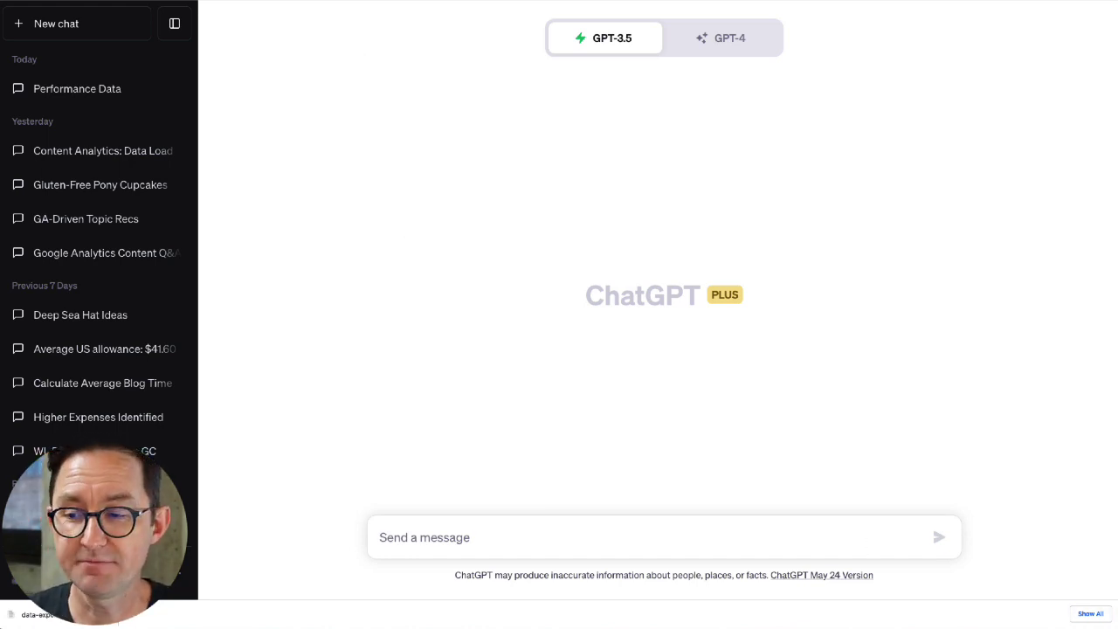
pyautogui.click(1110, 614)
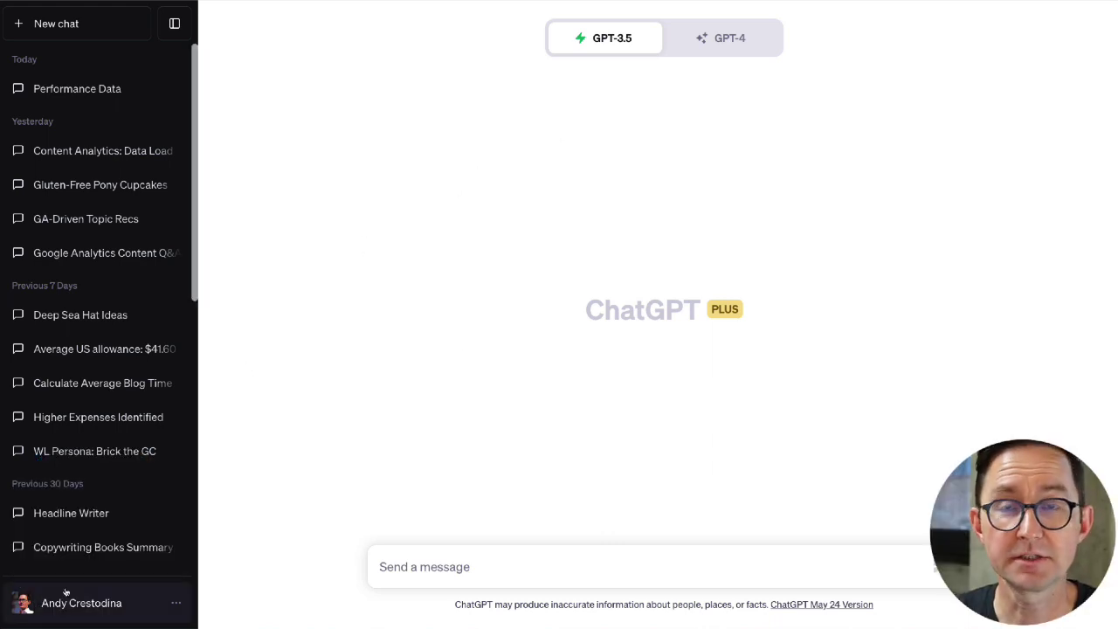
# Step: Check in the settings' beta features that Plugins and Code interpreter are enabled, and close the settings
pyautogui.click(175, 606)
pyautogui.click(175, 606)
pyautogui.click(175, 605)
pyautogui.click(68, 511)
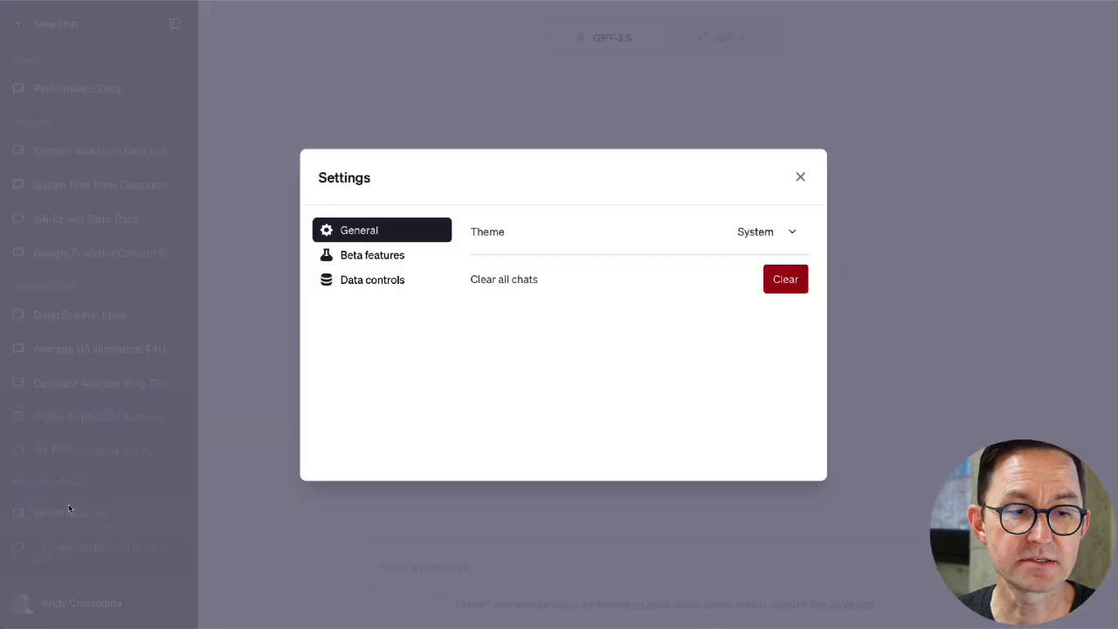
pyautogui.click(369, 256)
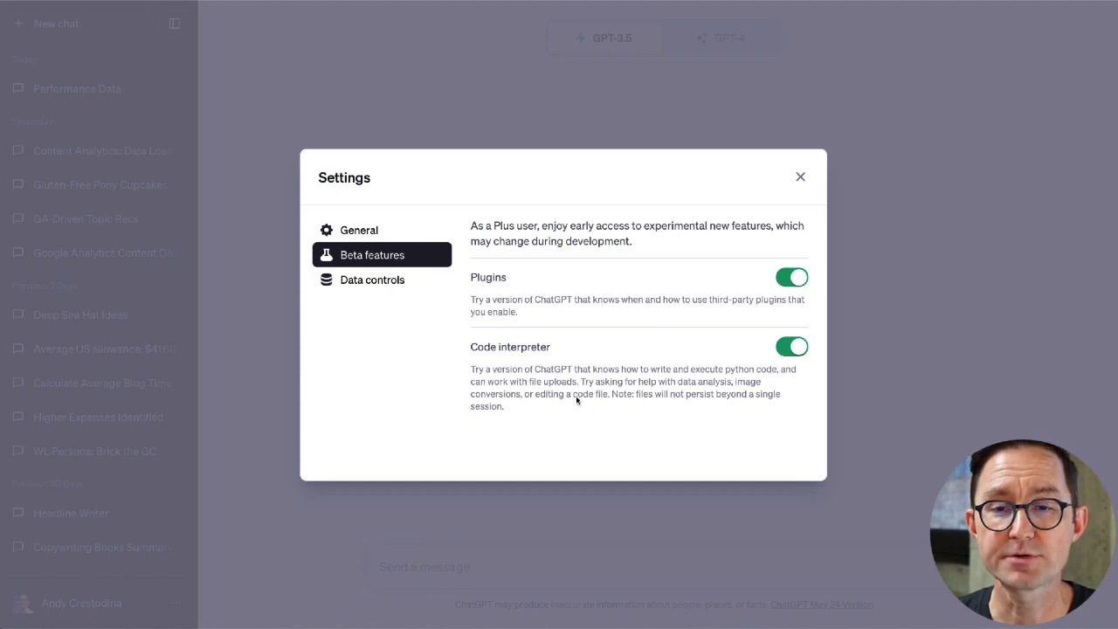
pyautogui.click(801, 178)
# Step: Switch the new chat's model to GPT-4 with Code Interpreter
pyautogui.moveTo(719, 38)
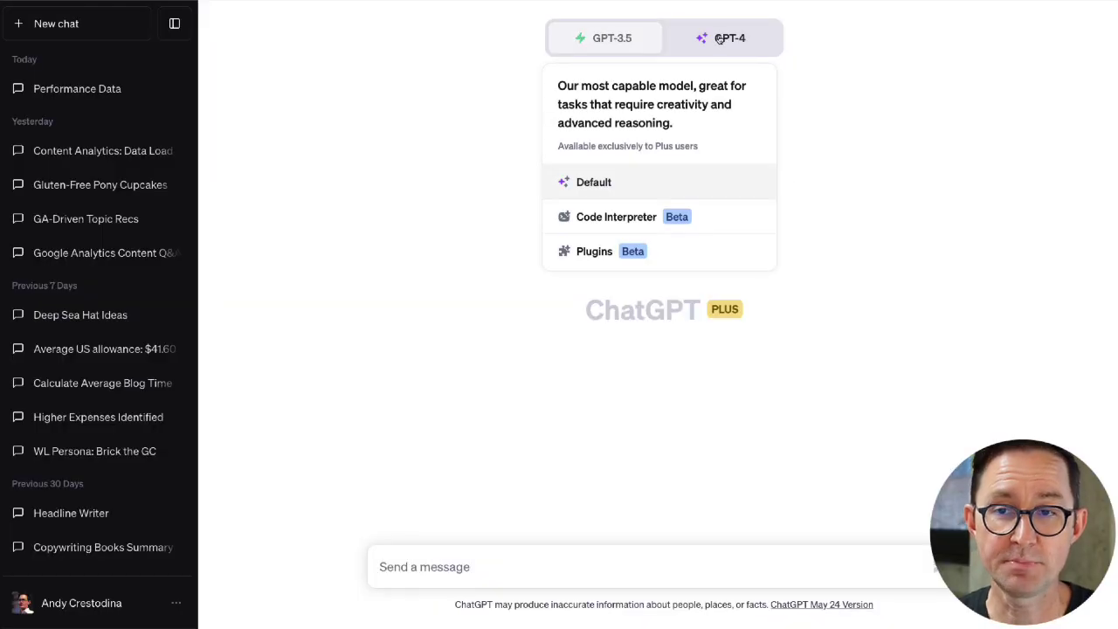
pyautogui.click(721, 38)
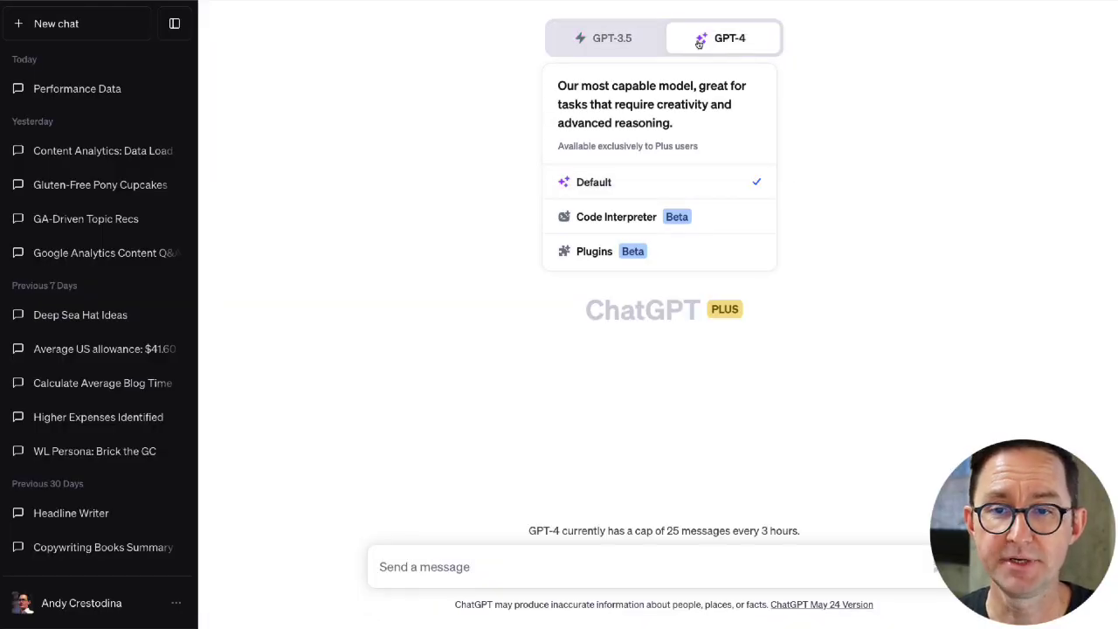
pyautogui.click(601, 217)
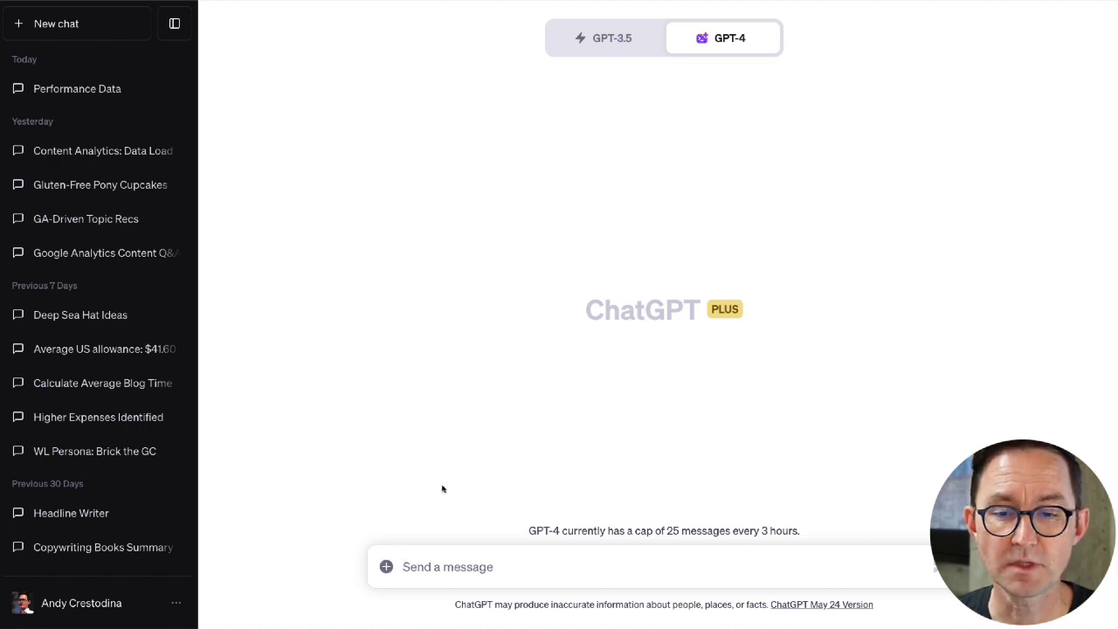
# Step: Attach data-export.csv from the Desktop and send a message introducing the orbitmedia.com blog's Google Analytics data since Jan 1, asking whether it can answer questions about it
pyautogui.click(386, 567)
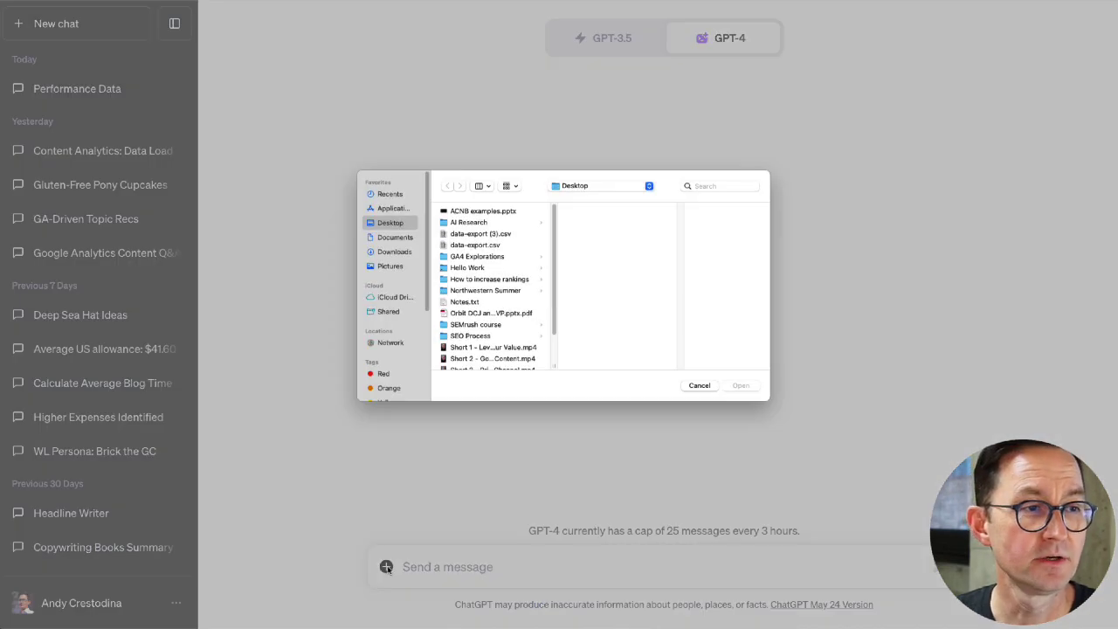
pyautogui.click(489, 245)
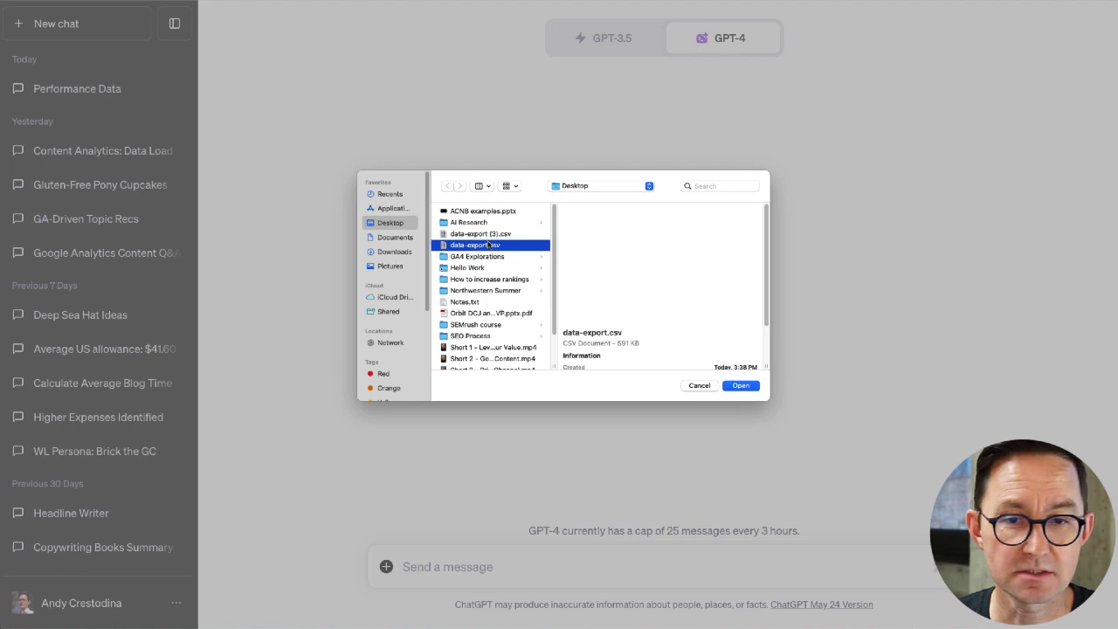
pyautogui.click(738, 387)
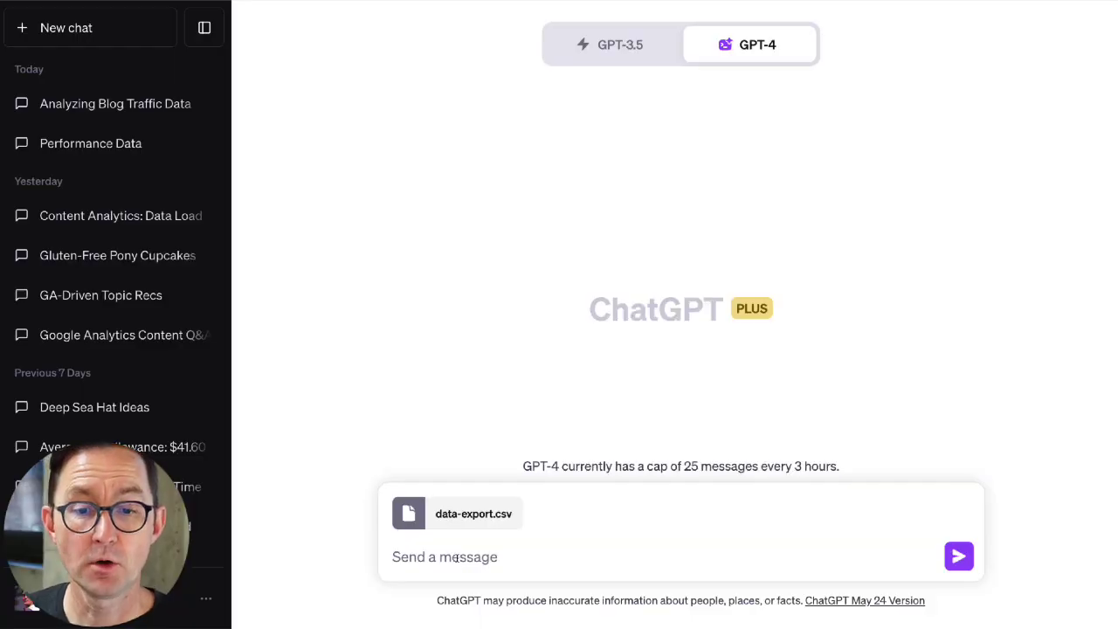
pyautogui.write("I'm giving you a lot of Google Analytics data about traffic to the orbitmedia.com blog. It shows the performance of all of our content marketing content since Jan 1. Can you answer questions about this dataset?")
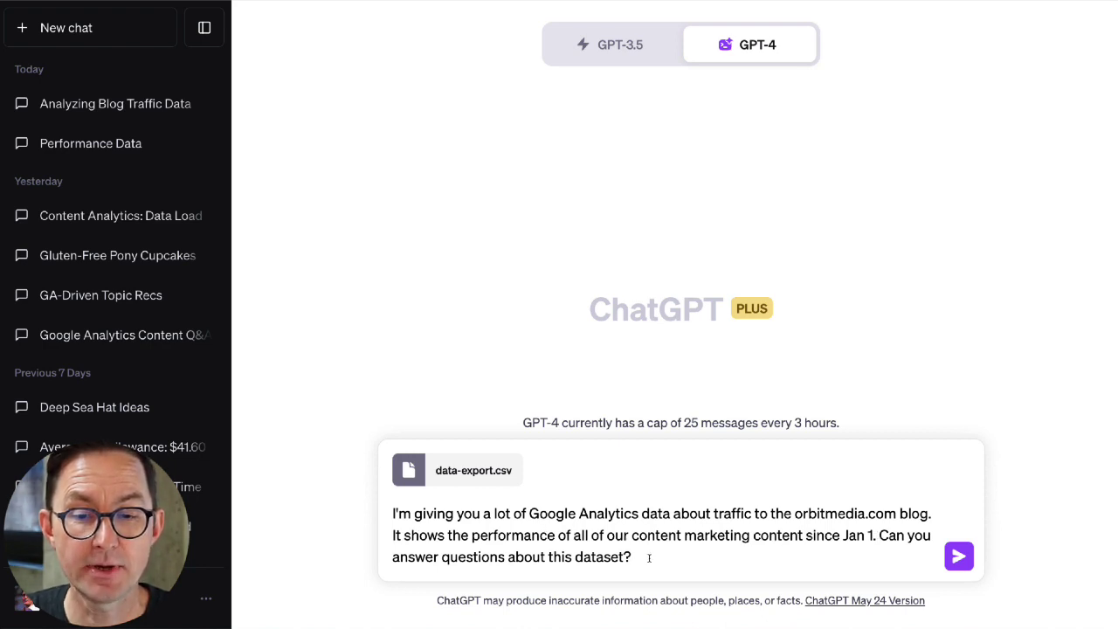
pyautogui.click(959, 556)
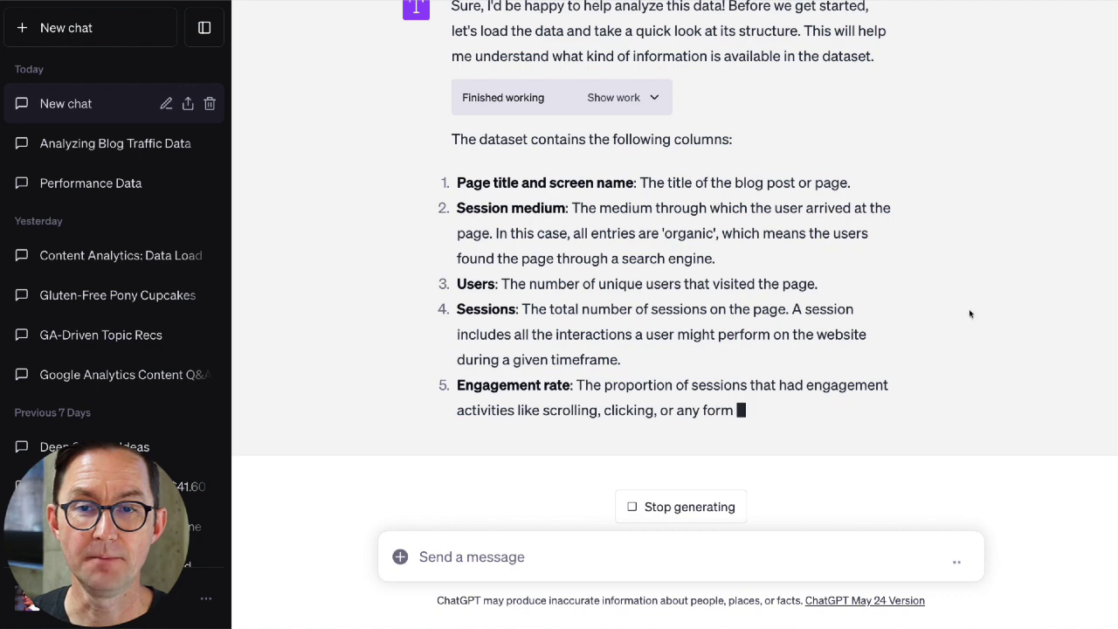
# Step: Examine the Python code and result behind the first reply, hide the work again, and read through the described dataset columns
pyautogui.scroll(2, 675, 167)
pyautogui.click(654, 182)
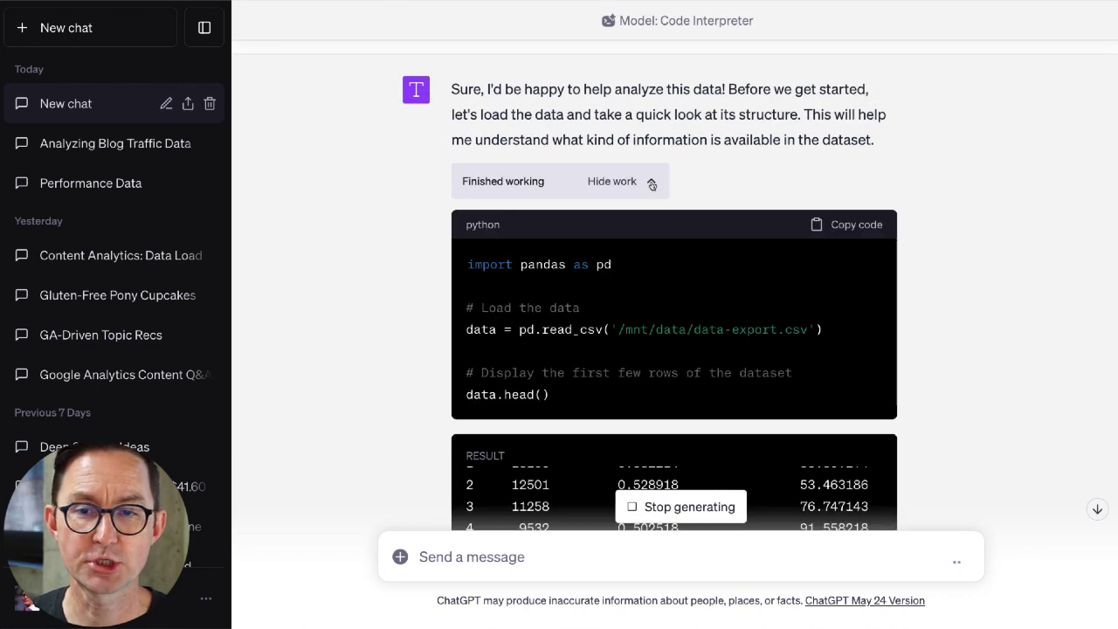
pyautogui.scroll(-2, 646, 329)
pyautogui.scroll(-2, 647, 328)
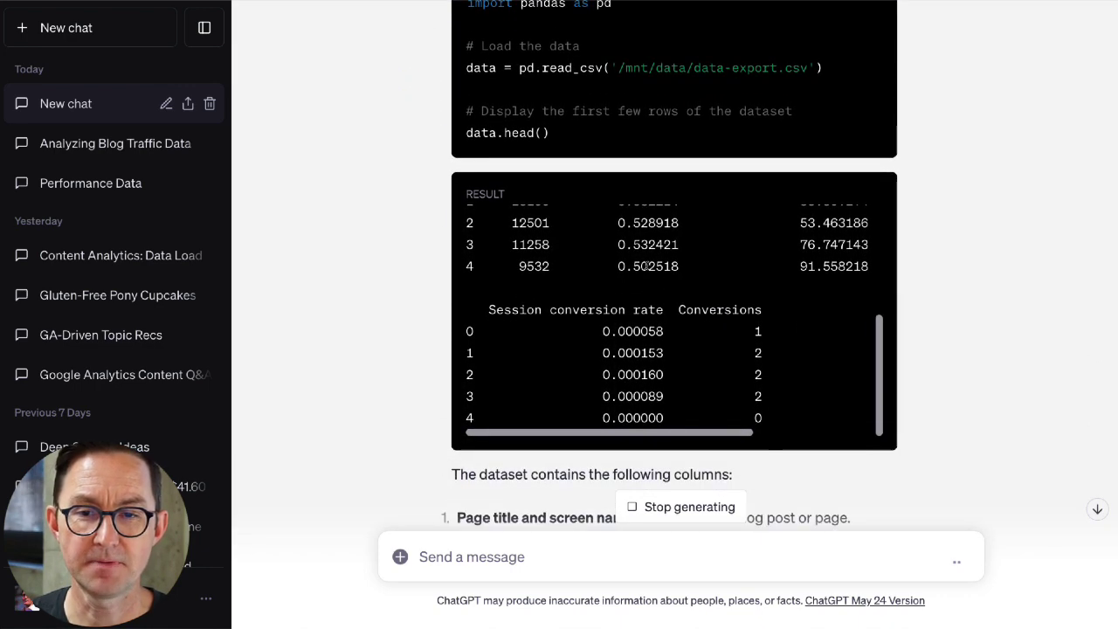
pyautogui.scroll(3, 647, 264)
pyautogui.scroll(5, 647, 264)
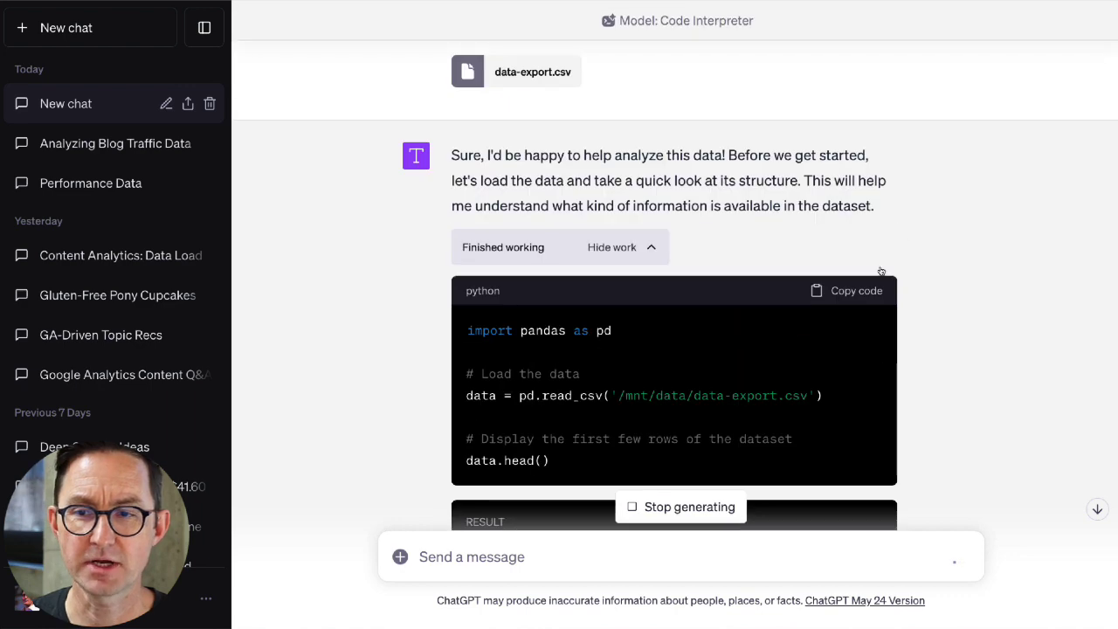
pyautogui.click(656, 249)
pyautogui.scroll(-5, 786, 325)
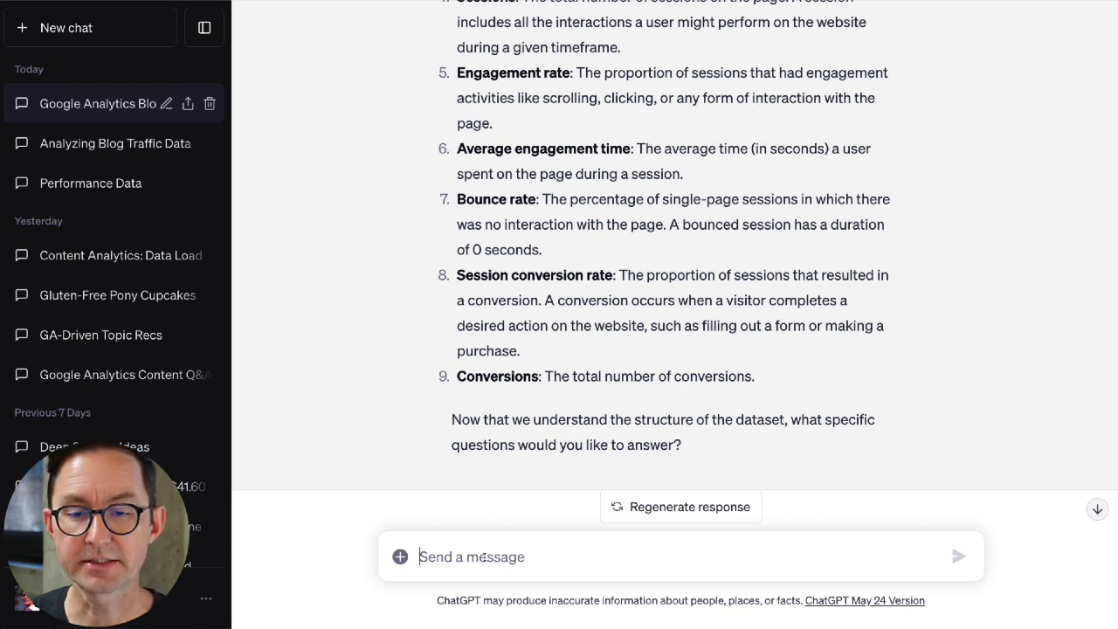
# Step: Send a digital marketing analyst prompt requesting data-driven new topics with likely good traffic and engagement, grouped into social vs. organic search
pyautogui.write('You are a digital marketing analyst and an expert and making data-driven recommendations. Combine the data from the columns to recommend new digital marketing topics that would likely have good traffic and engagement. Organize the topics into two groups: those that would perform well in social vs. organic search')
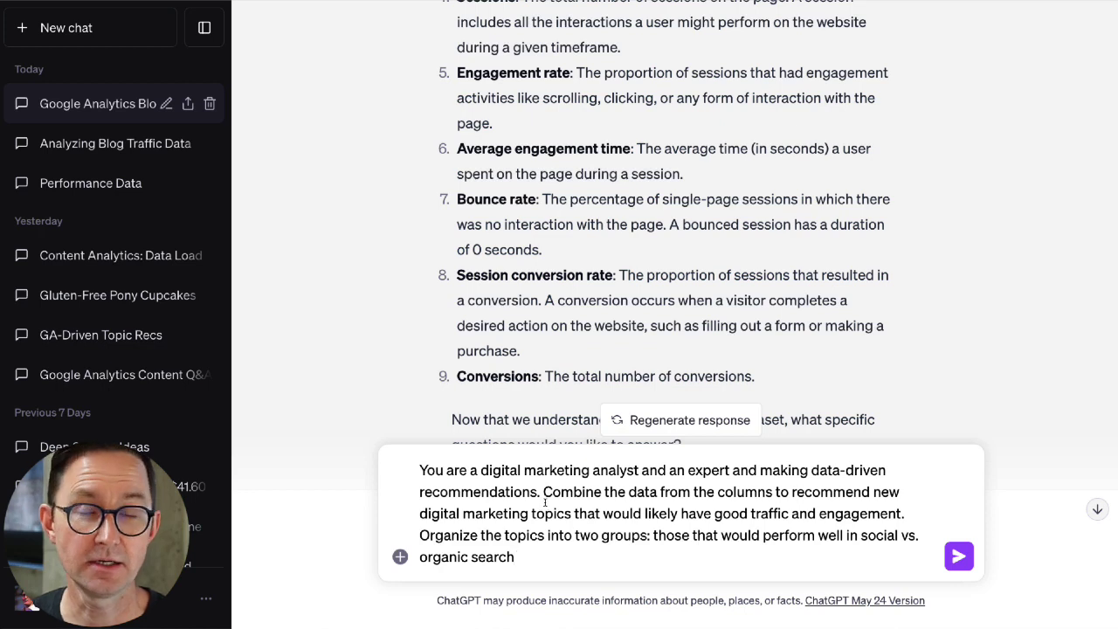
pyautogui.moveTo(420, 470); pyautogui.dragTo(639, 470)
pyautogui.click(638, 470)
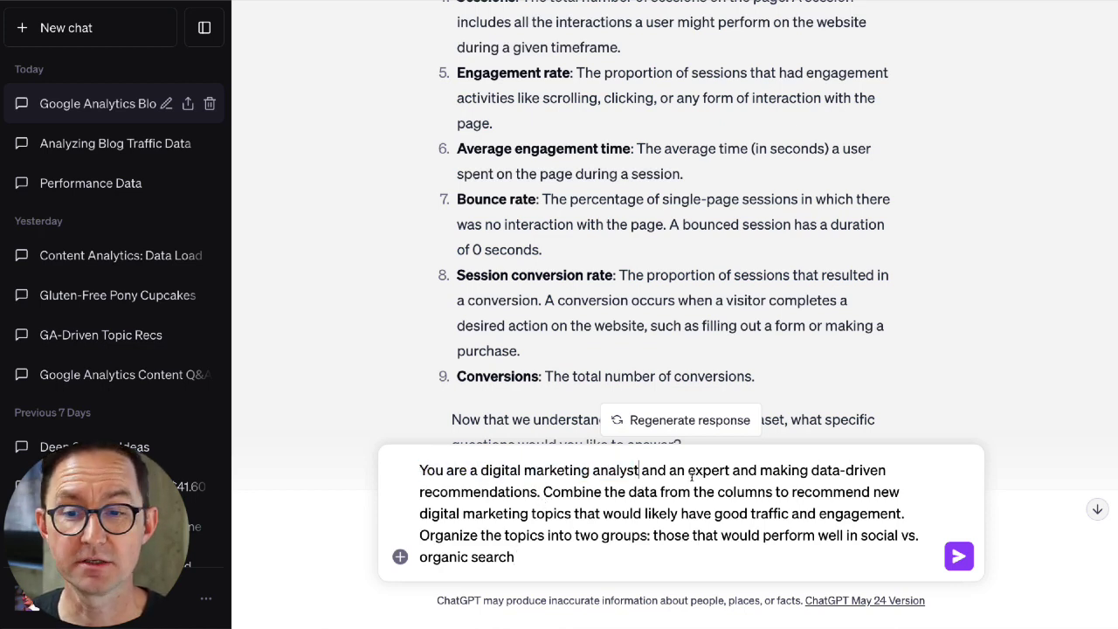
pyautogui.moveTo(690, 470); pyautogui.dragTo(540, 492)
pyautogui.click(539, 492)
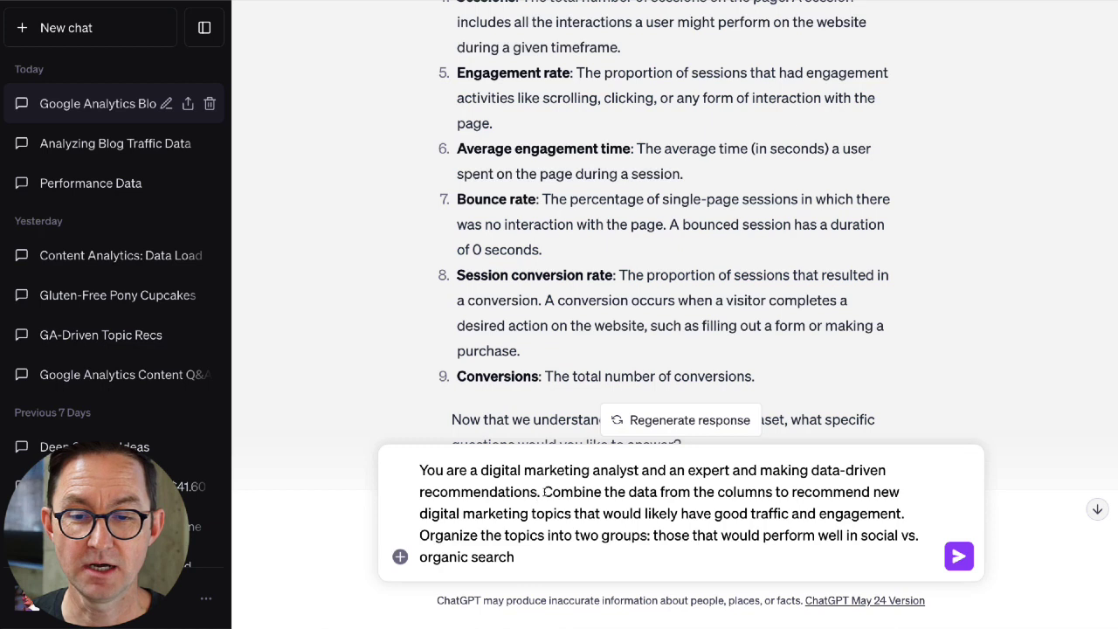
pyautogui.moveTo(543, 492); pyautogui.dragTo(573, 513)
pyautogui.click(578, 514)
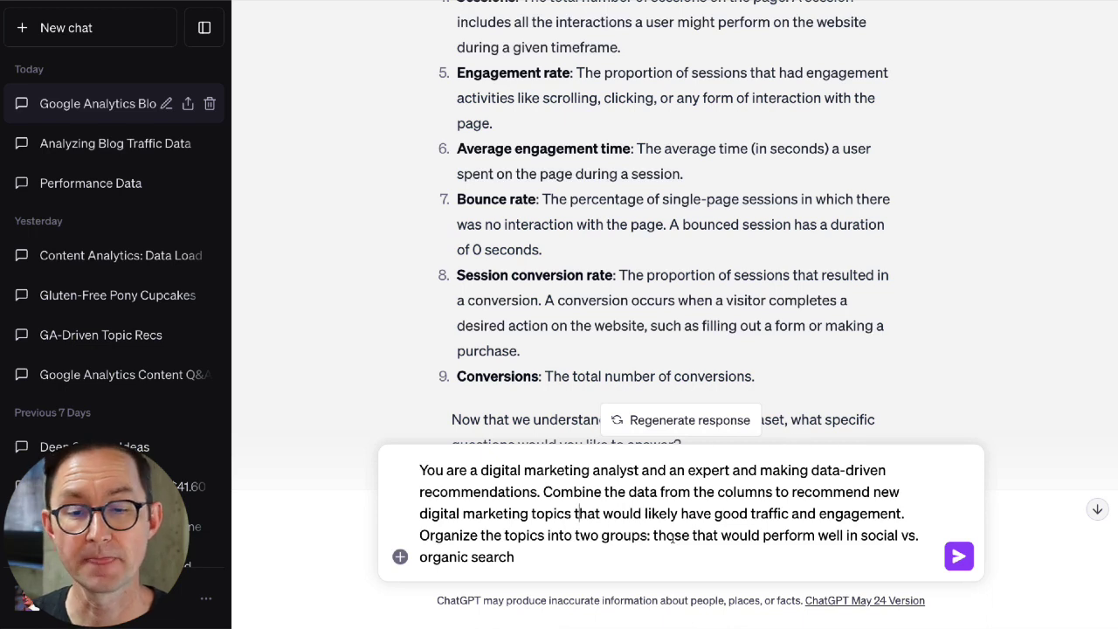
pyautogui.click(958, 556)
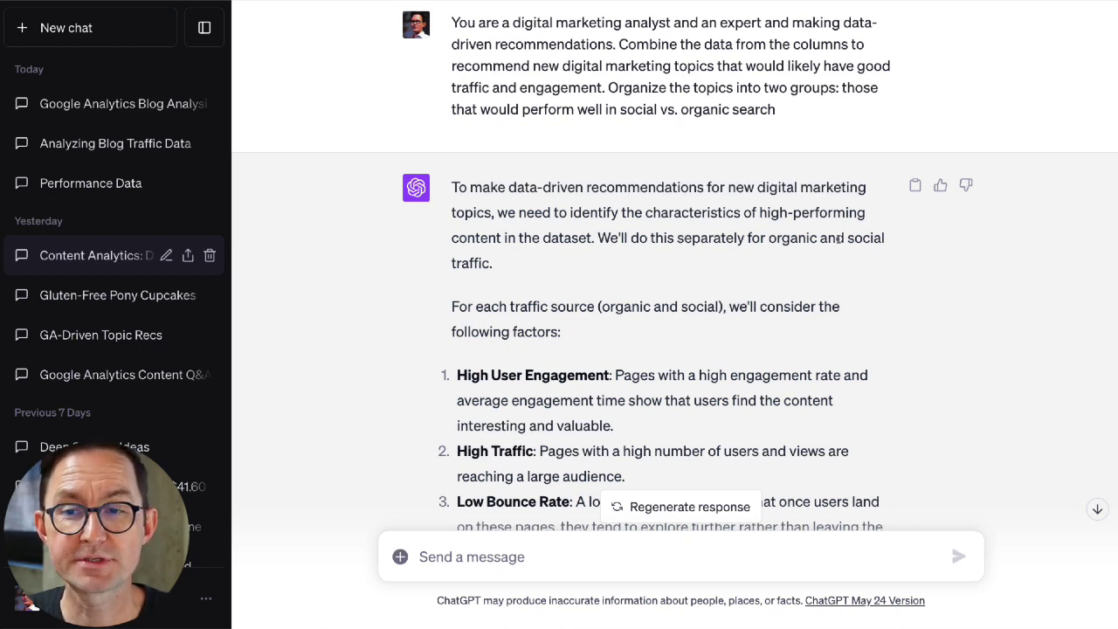
# Step: Read the topic analysis reply: its performance factors, the high-performing organic search and social media topics, and the note about inferred URLs
pyautogui.scroll(-4, 582, 279)
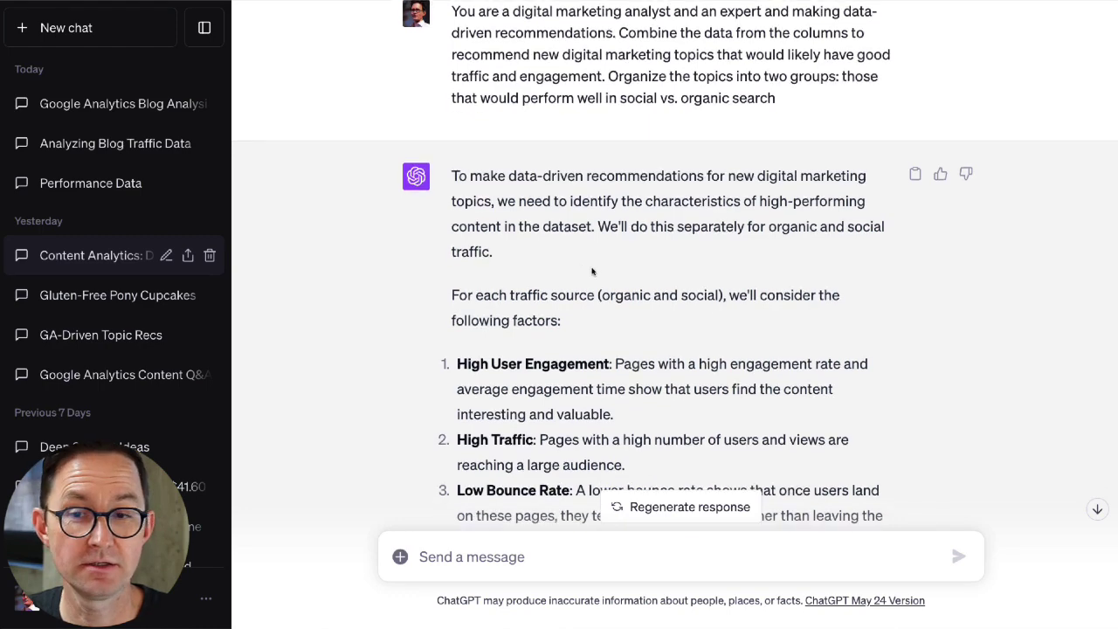
pyautogui.scroll(-2, 589, 239)
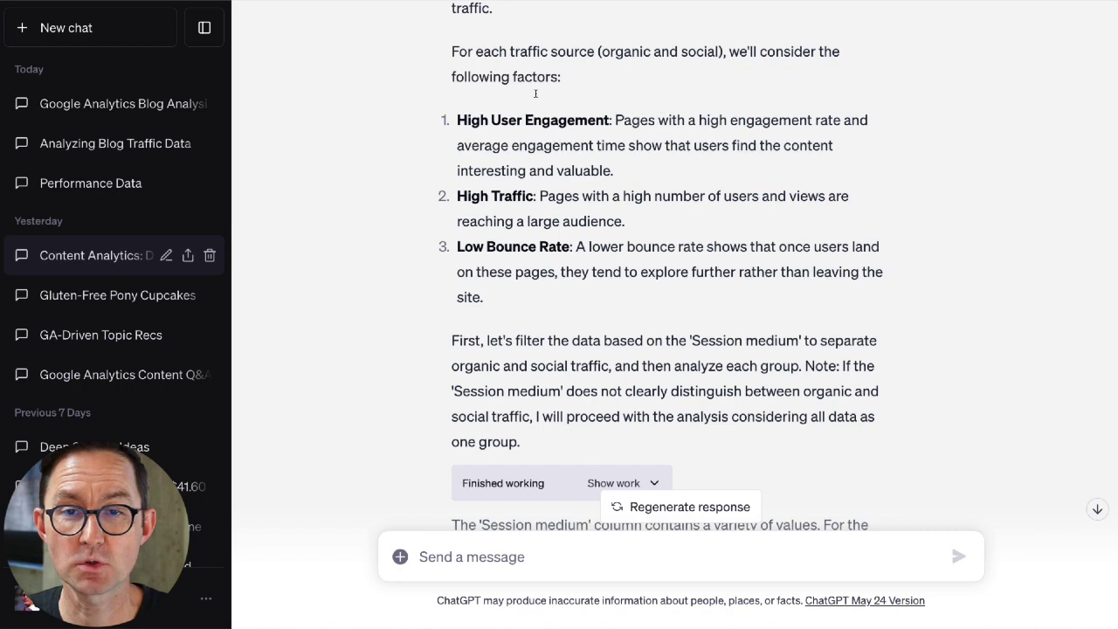
pyautogui.scroll(-5, 592, 252)
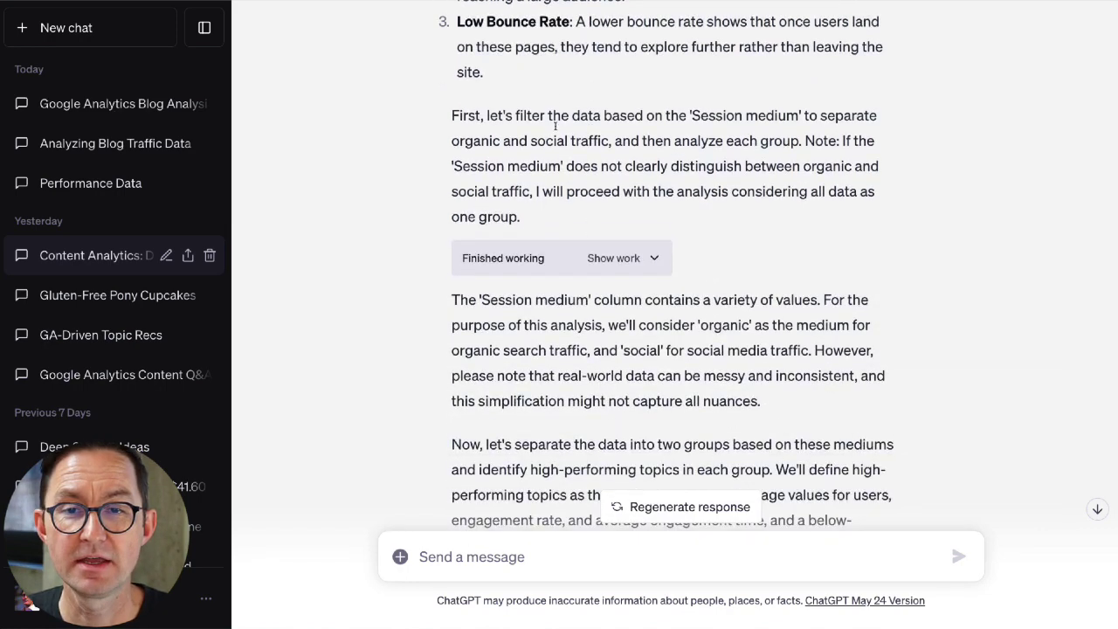
pyautogui.scroll(-6, 580, 200)
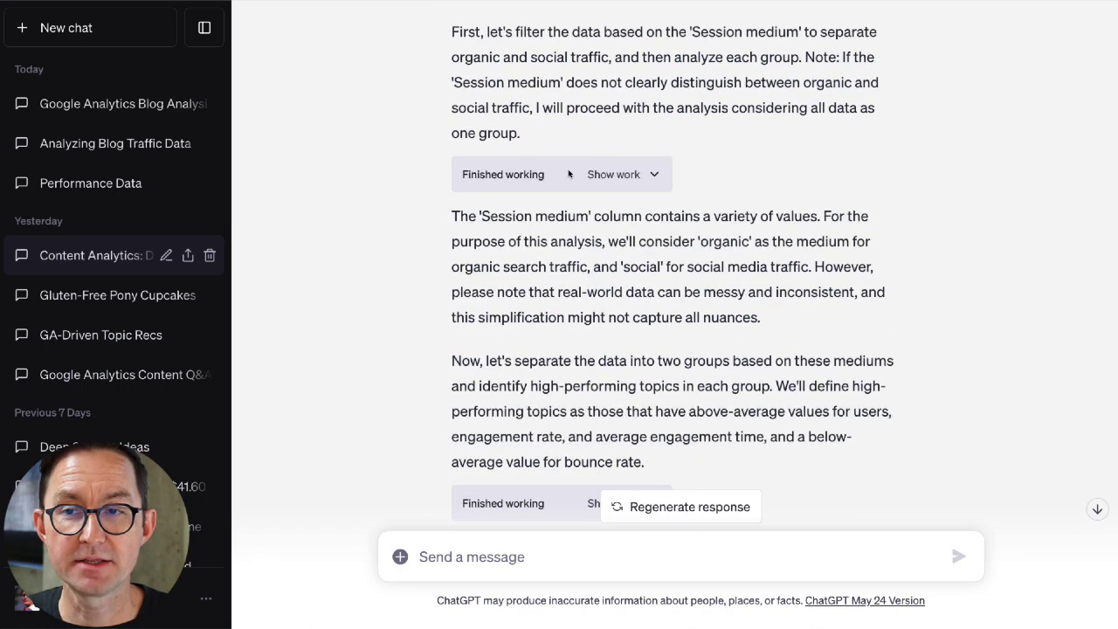
pyautogui.scroll(-7, 569, 191)
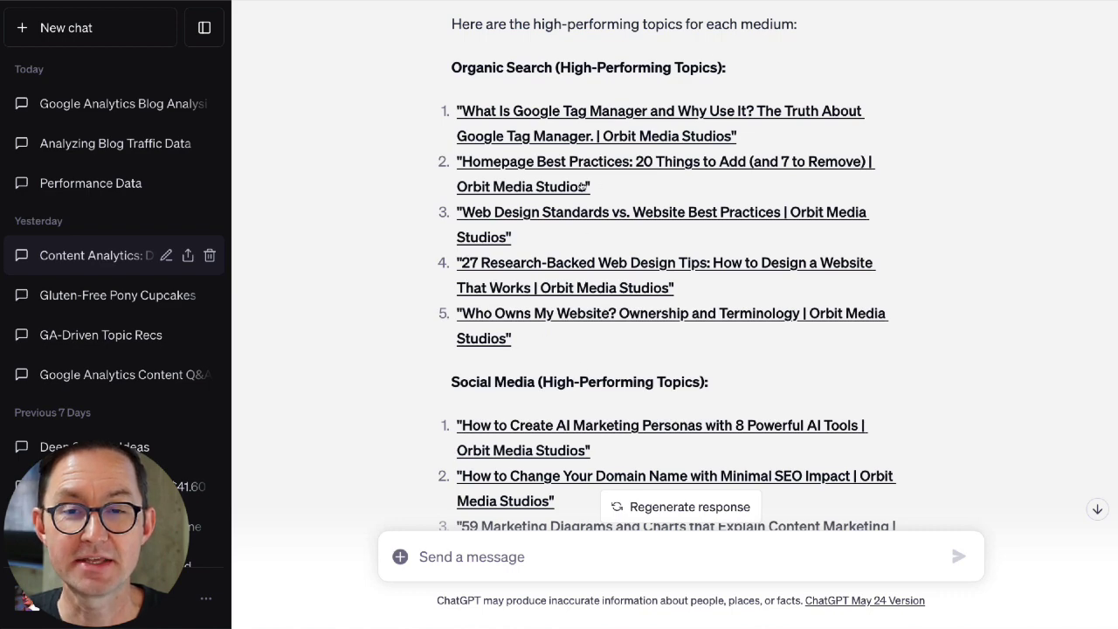
pyautogui.scroll(-3, 586, 350)
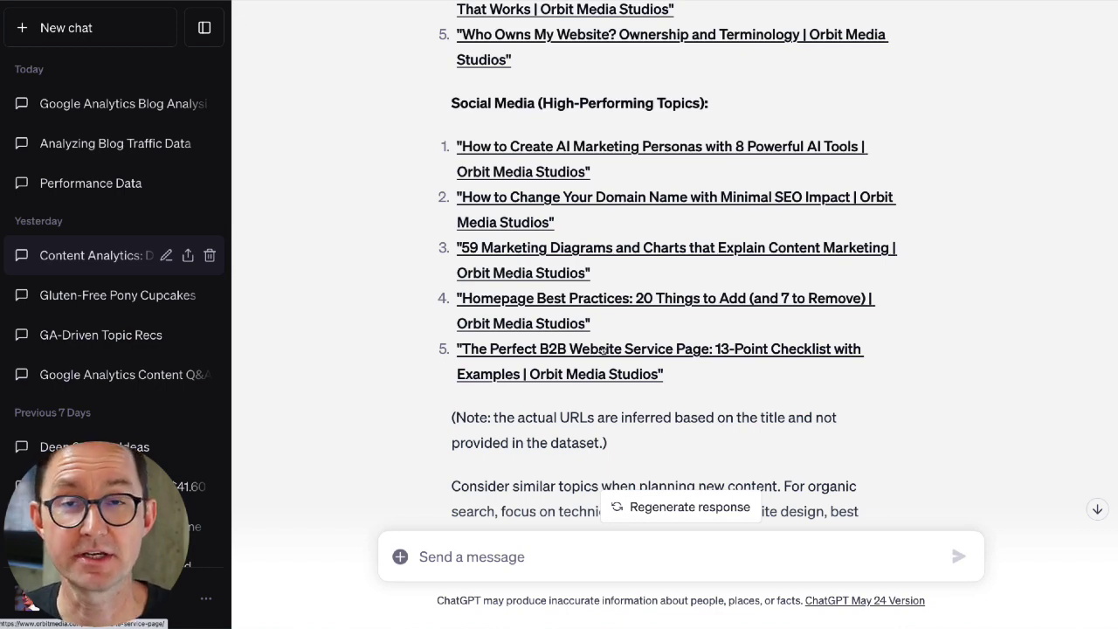
pyautogui.scroll(2, 603, 350)
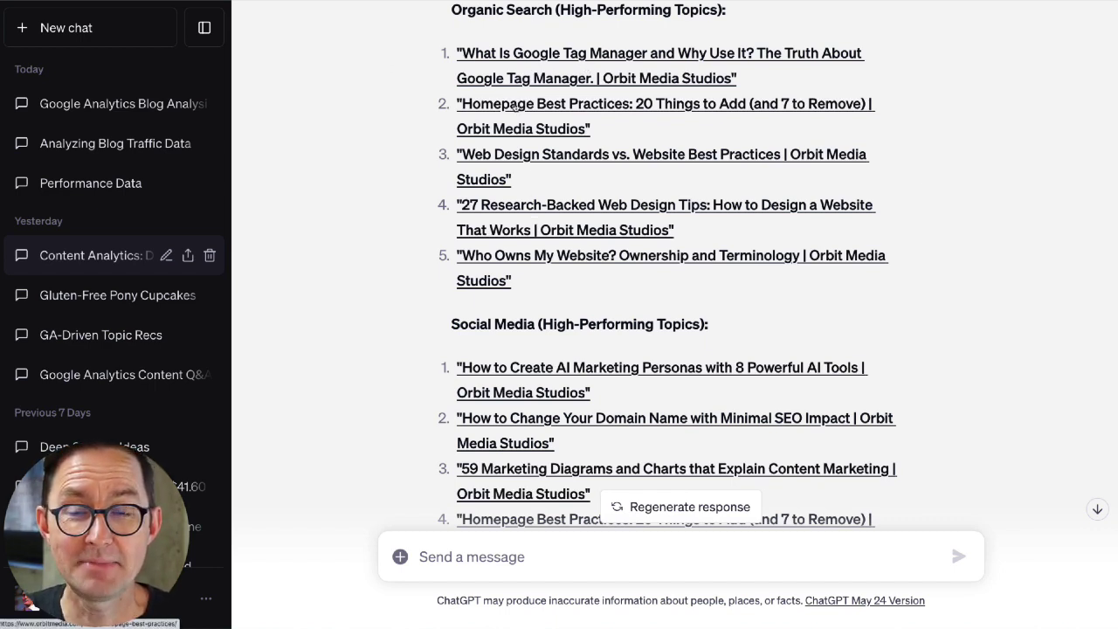
pyautogui.scroll(-3, 407, 286)
pyautogui.scroll(-2, 402, 288)
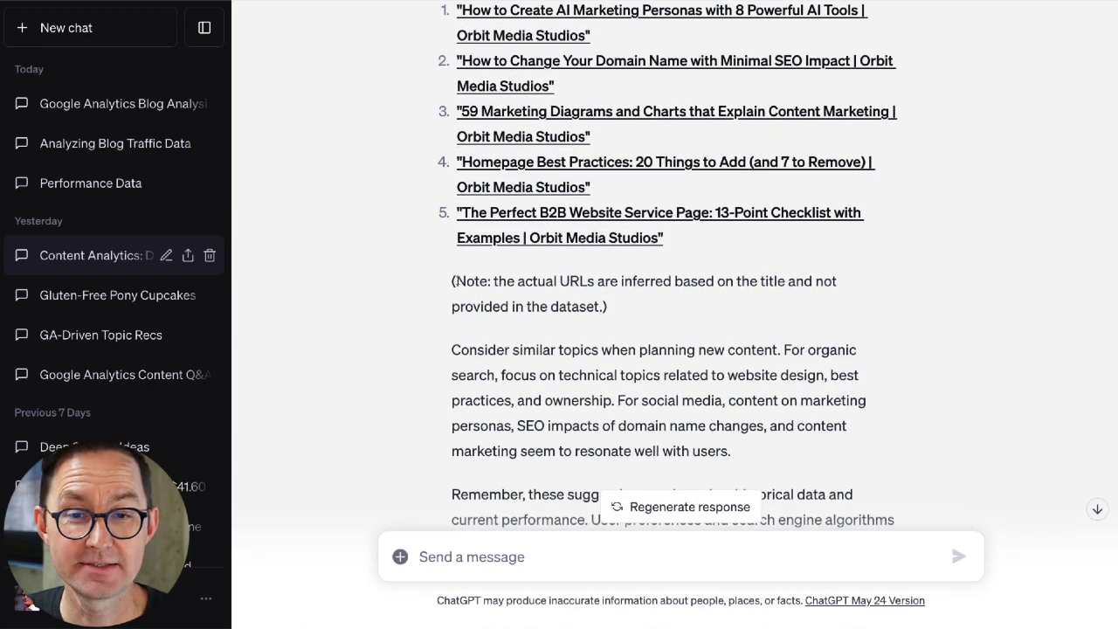
pyautogui.moveTo(452, 281); pyautogui.dragTo(611, 304)
pyautogui.click(631, 304)
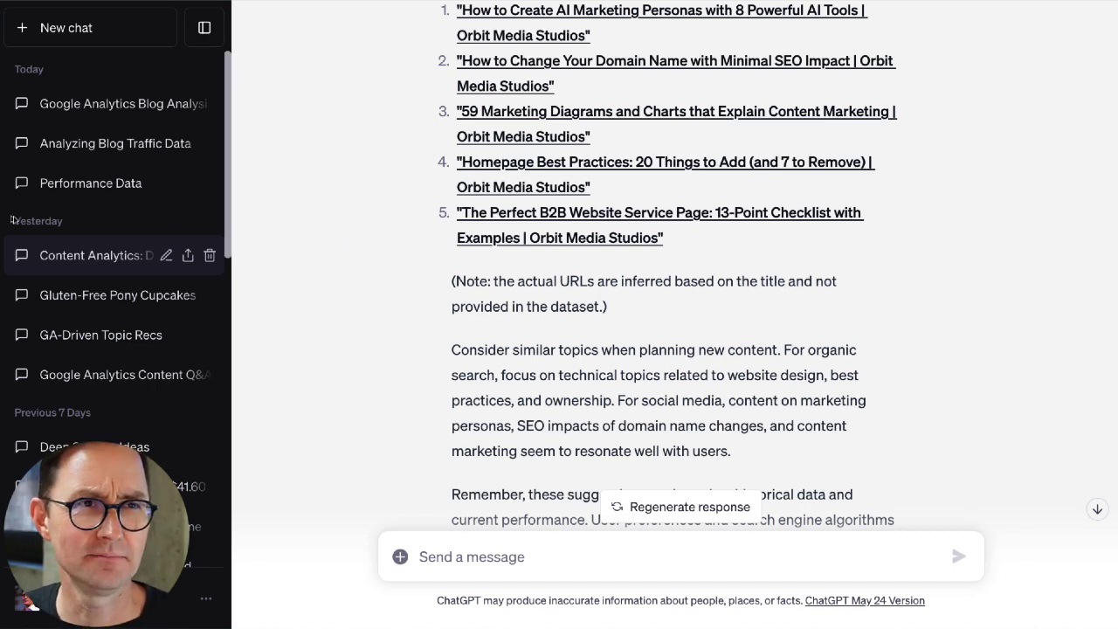
# Step: Review the 10 suggested new topics for search and social, and the log-scale scatter plot of traffic versus engagement rate
pyautogui.scroll(-7, 736, 228)
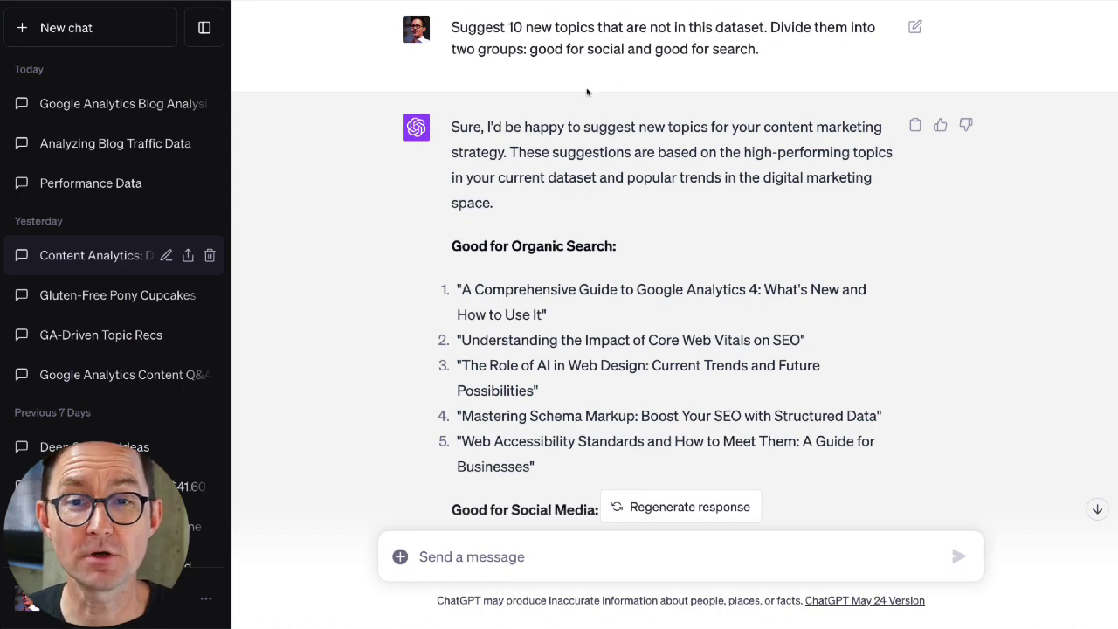
pyautogui.scroll(-1, 535, 154)
pyautogui.scroll(-1, 534, 154)
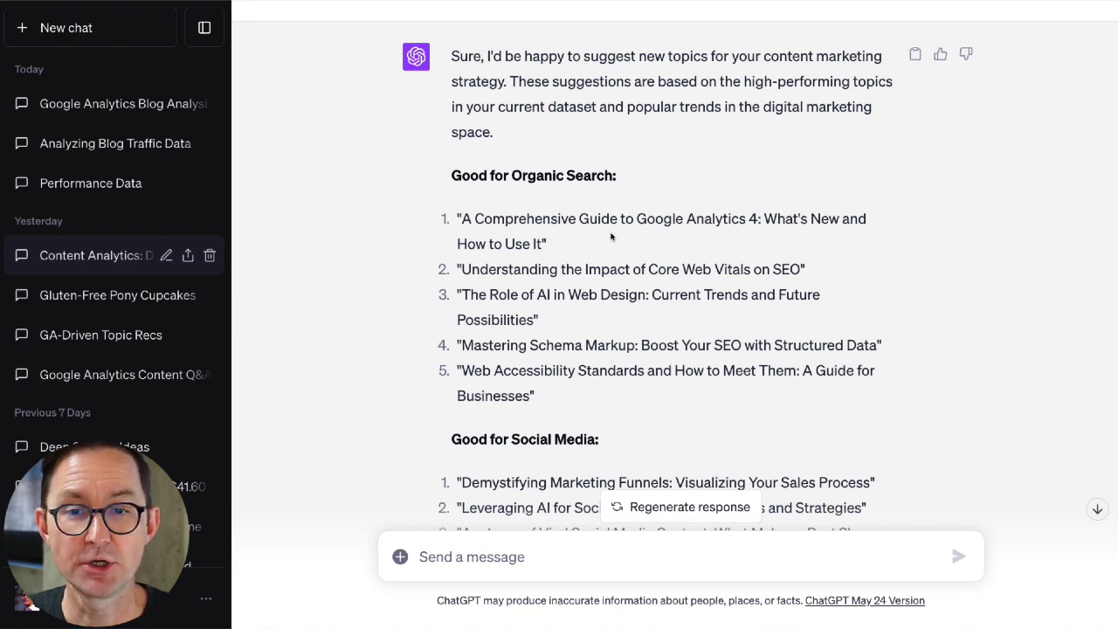
pyautogui.scroll(-3, 593, 86)
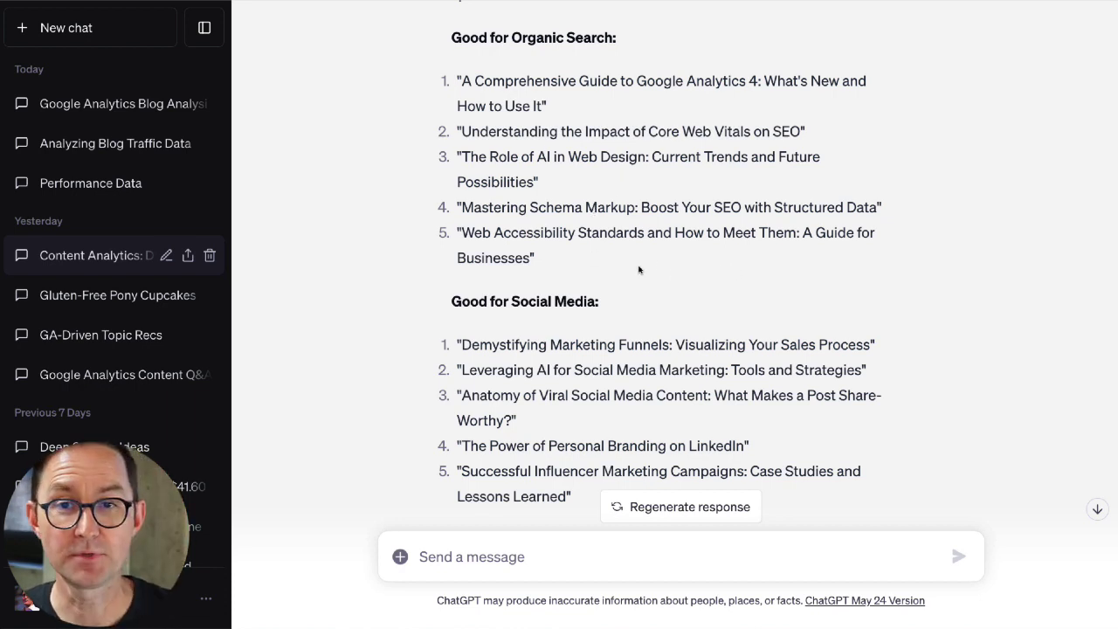
pyautogui.scroll(-3, 634, 268)
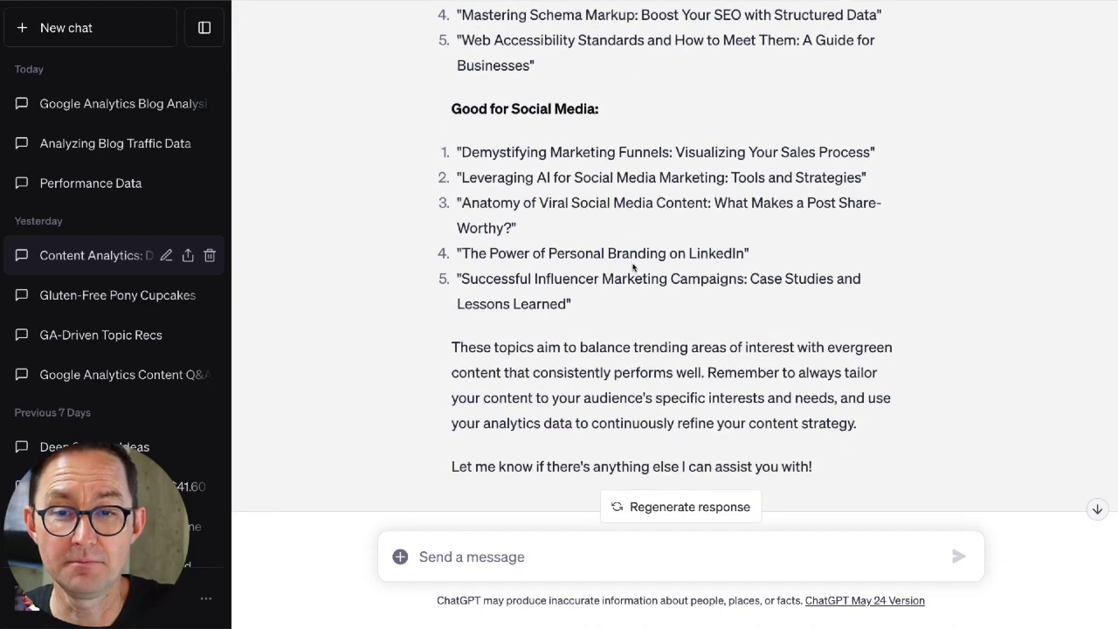
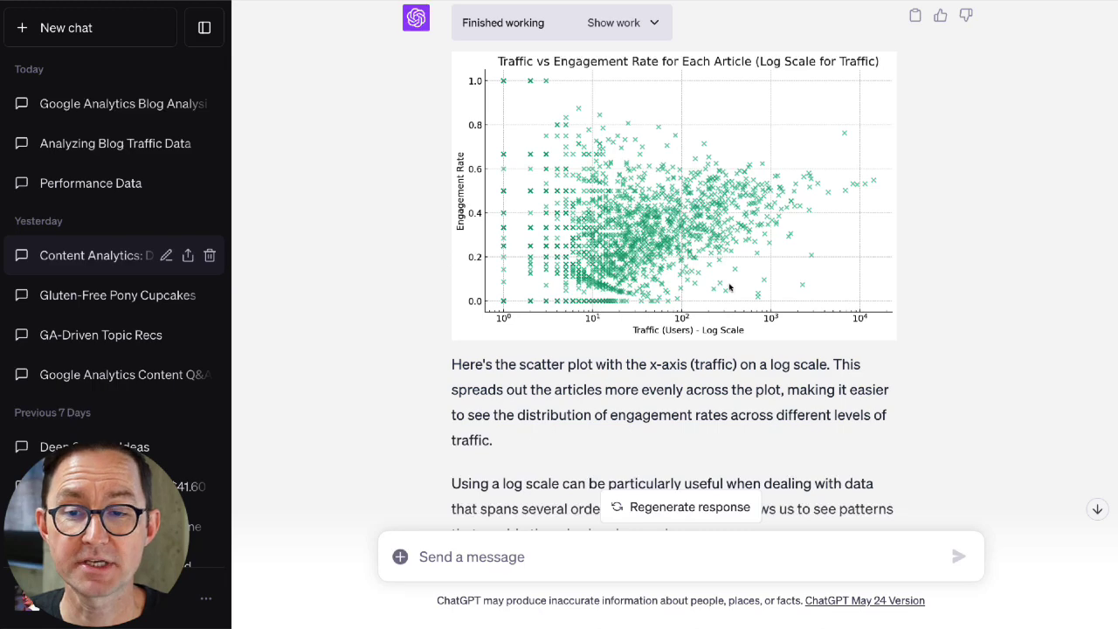
pyautogui.scroll(-1, 557, 226)
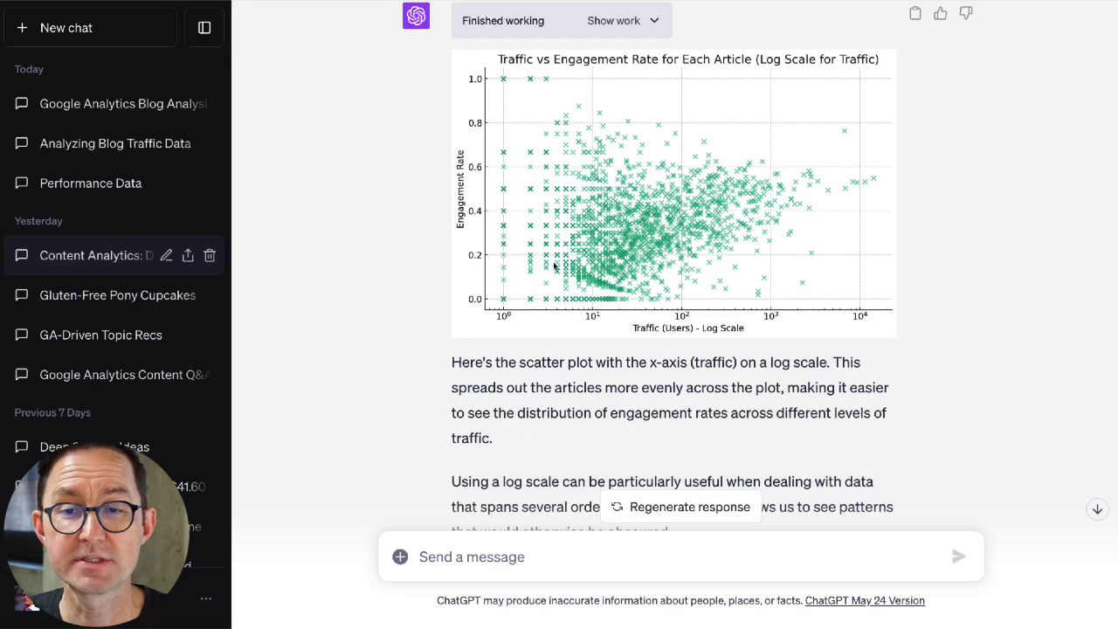
pyautogui.scroll(-5, 432, 381)
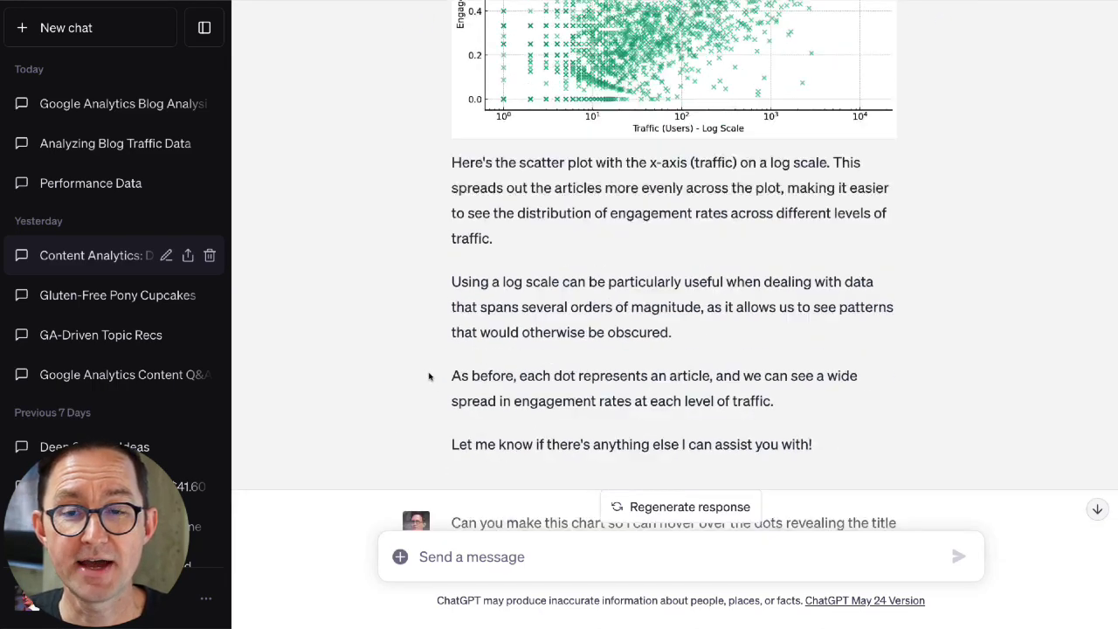
# Step: Find the reply about interactive hover charts and copy its sample Plotly scatter plot code
pyautogui.scroll(-4, 375, 380)
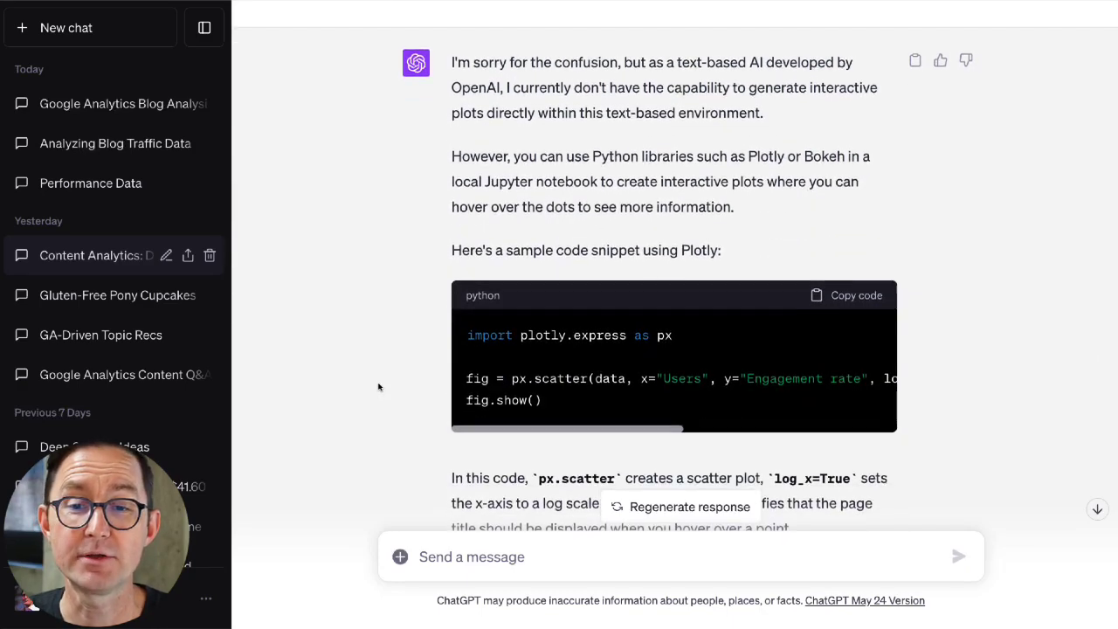
pyautogui.click(865, 297)
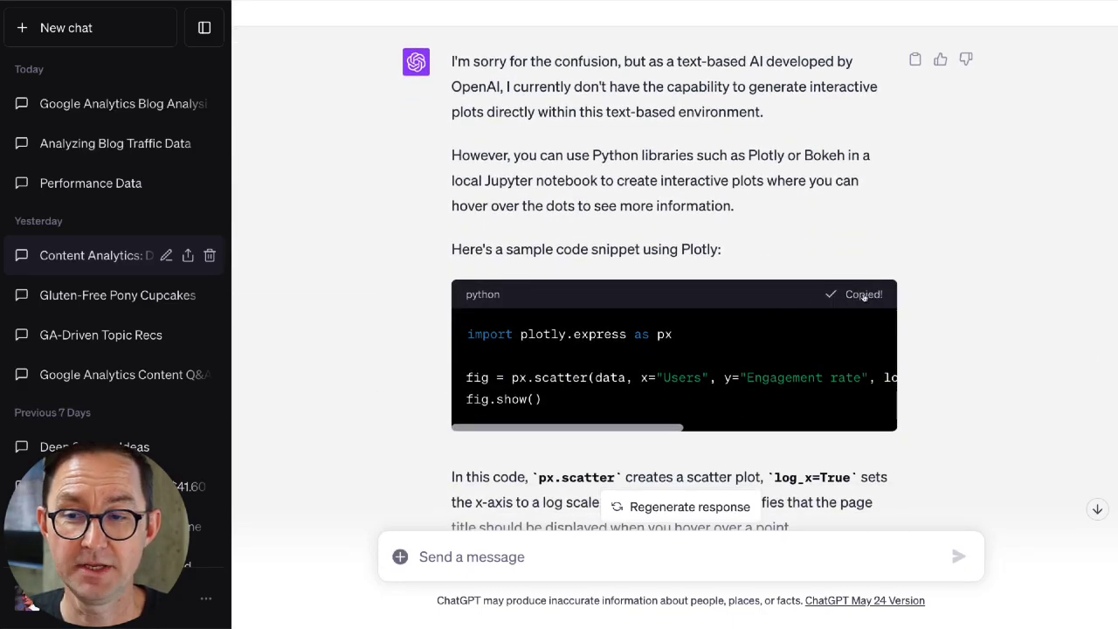
# Step: Read the reply listing articles that did very well in social but terribly in search, including the dataset re-upload exchange
pyautogui.scroll(-8, 394, 384)
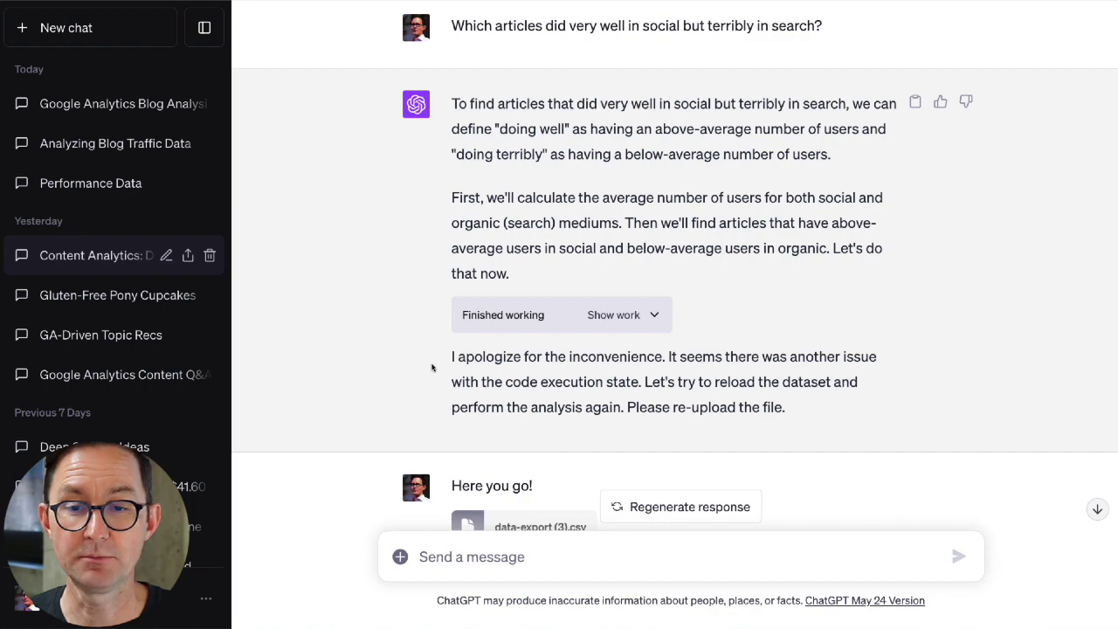
pyautogui.scroll(-4, 418, 365)
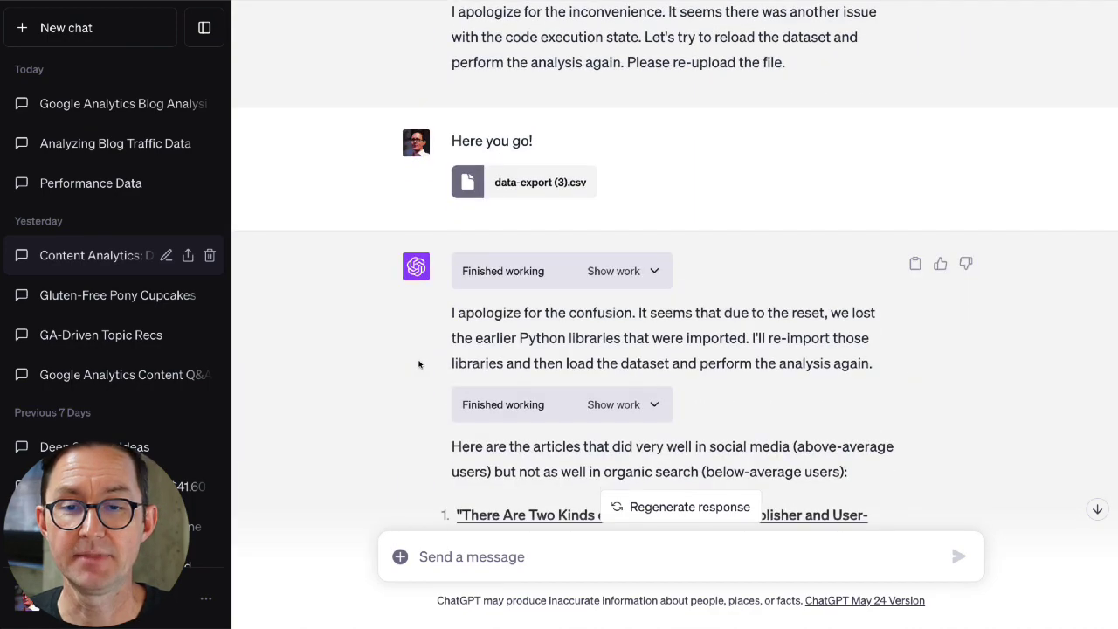
pyautogui.scroll(-5, 418, 365)
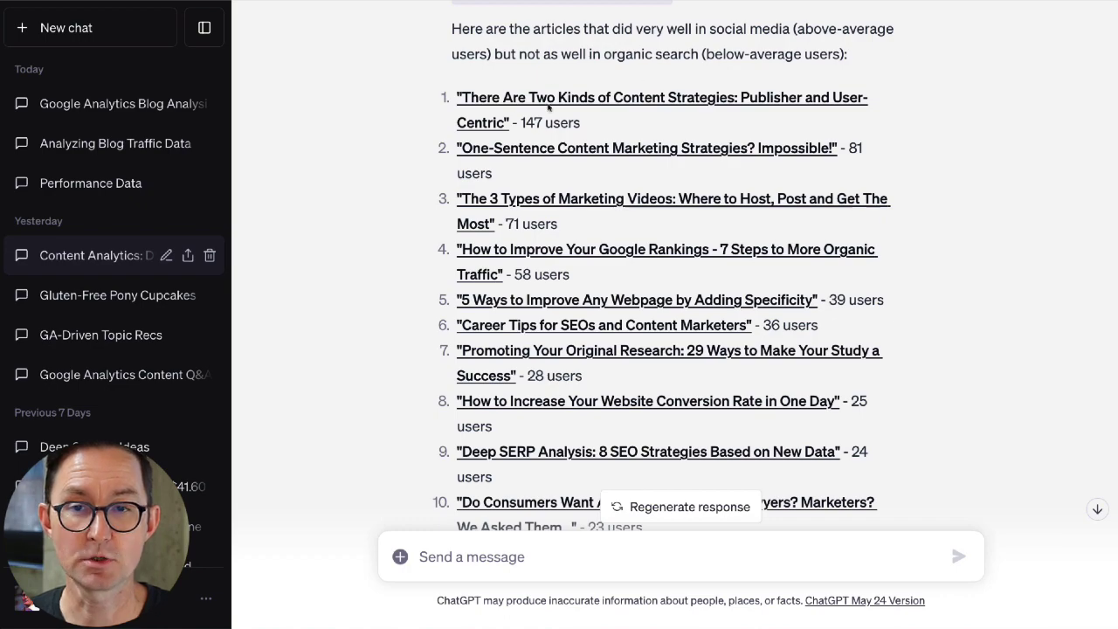
pyautogui.scroll(-1, 429, 376)
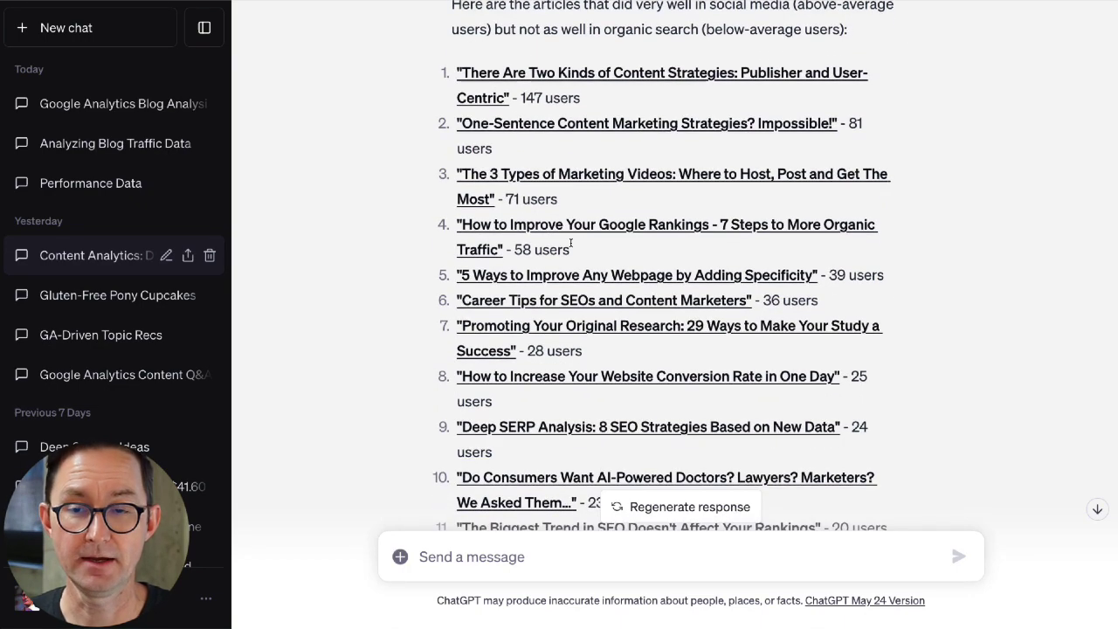
# Step: Review the same social-versus-search analysis based on engagement rather than traffic, including its list of articles and engagement rates
pyautogui.scroll(-7, 571, 243)
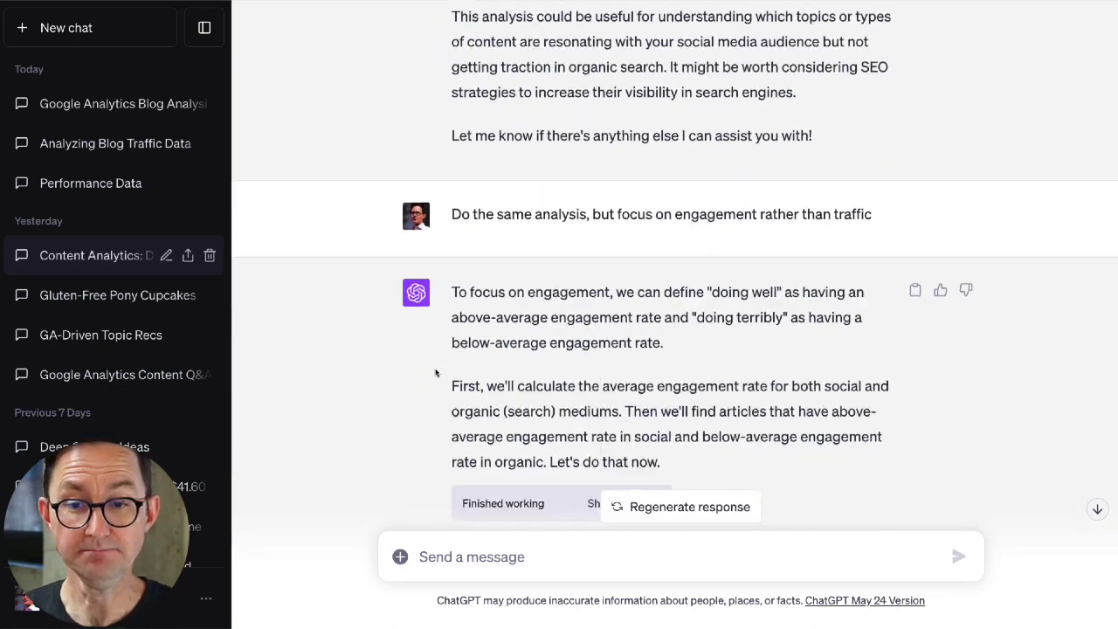
pyautogui.scroll(-2, 436, 373)
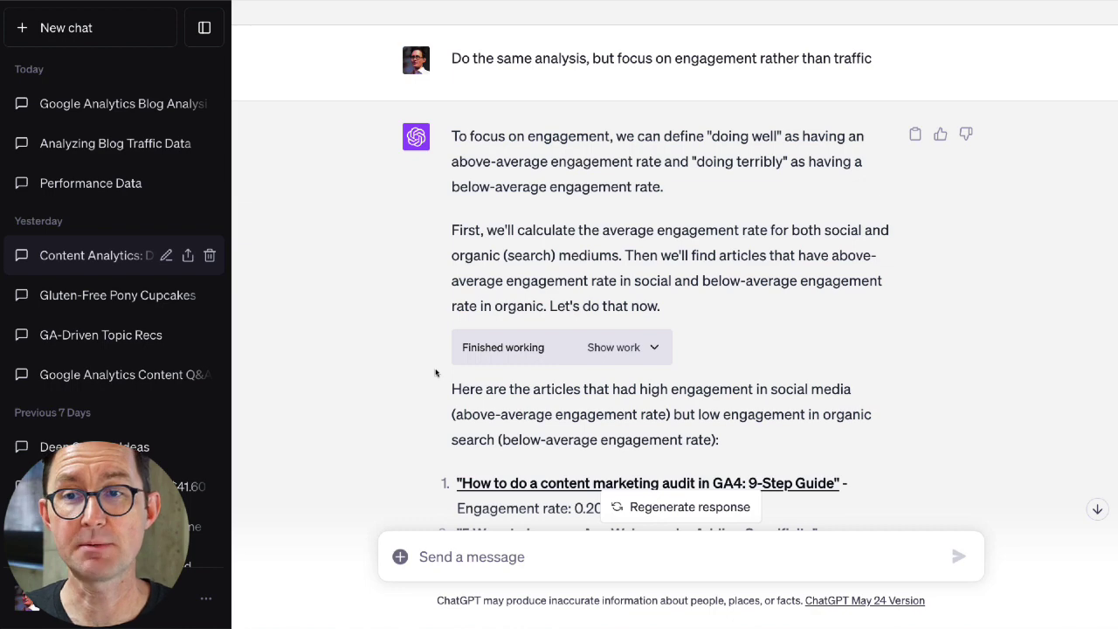
pyautogui.scroll(-6, 393, 371)
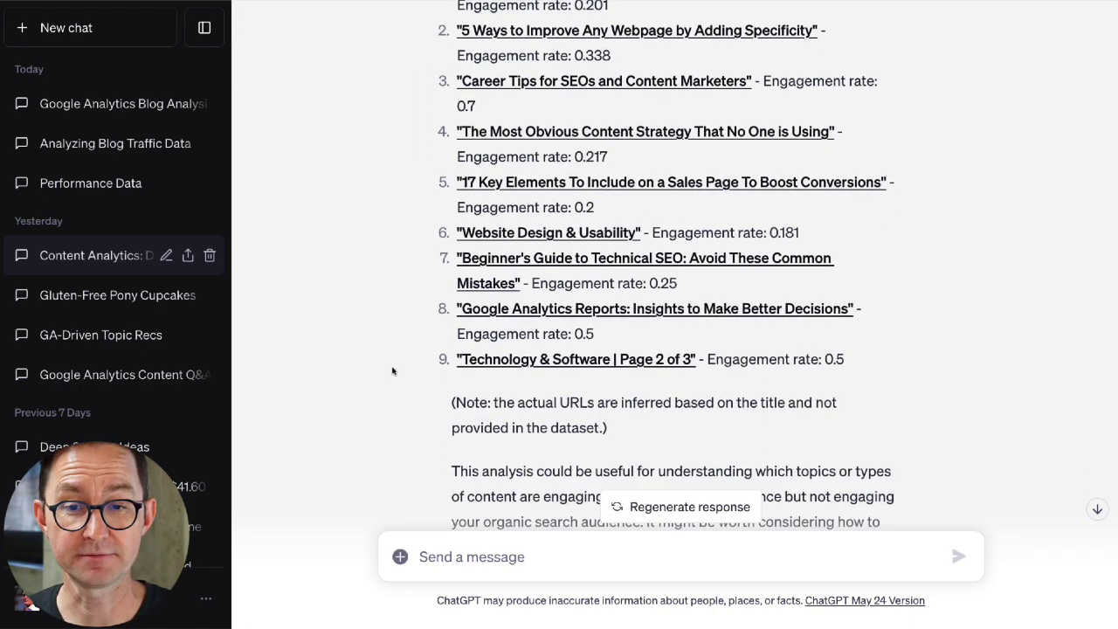
pyautogui.scroll(1, 575, 225)
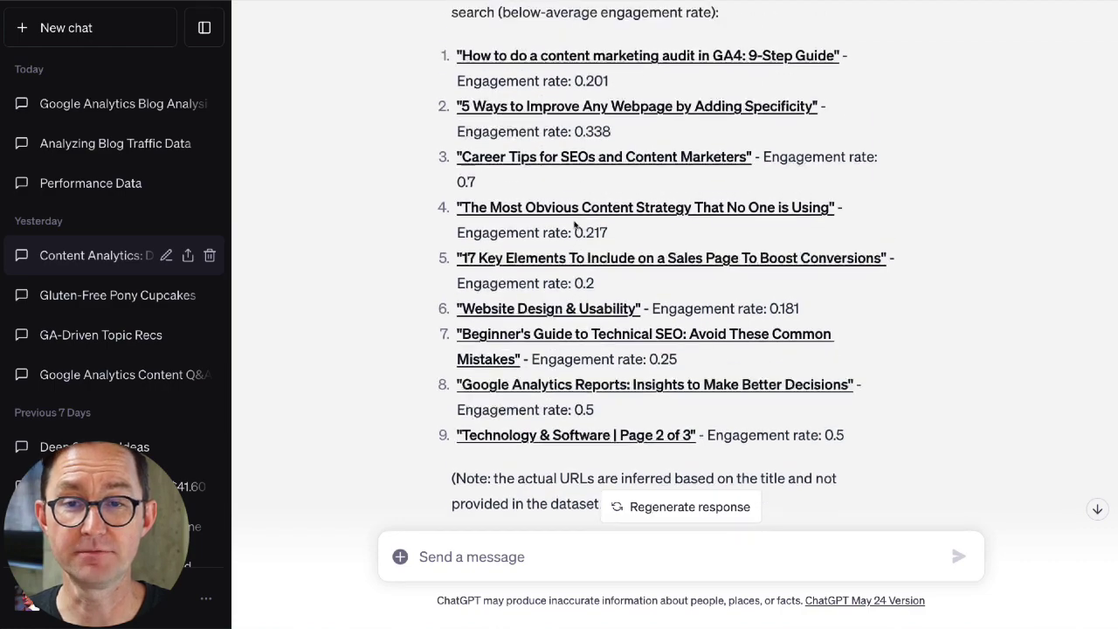
# Step: Read the reply on past articles with above-average engagement but far below-average traffic, including its list of articles
pyautogui.scroll(-9, 403, 485)
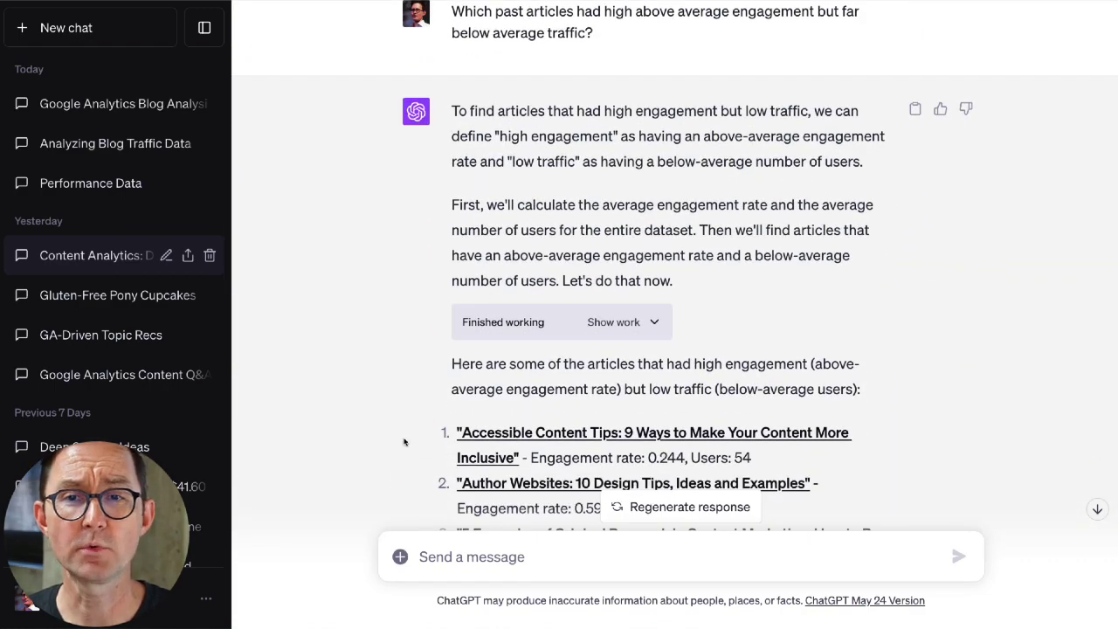
pyautogui.scroll(1, 407, 335)
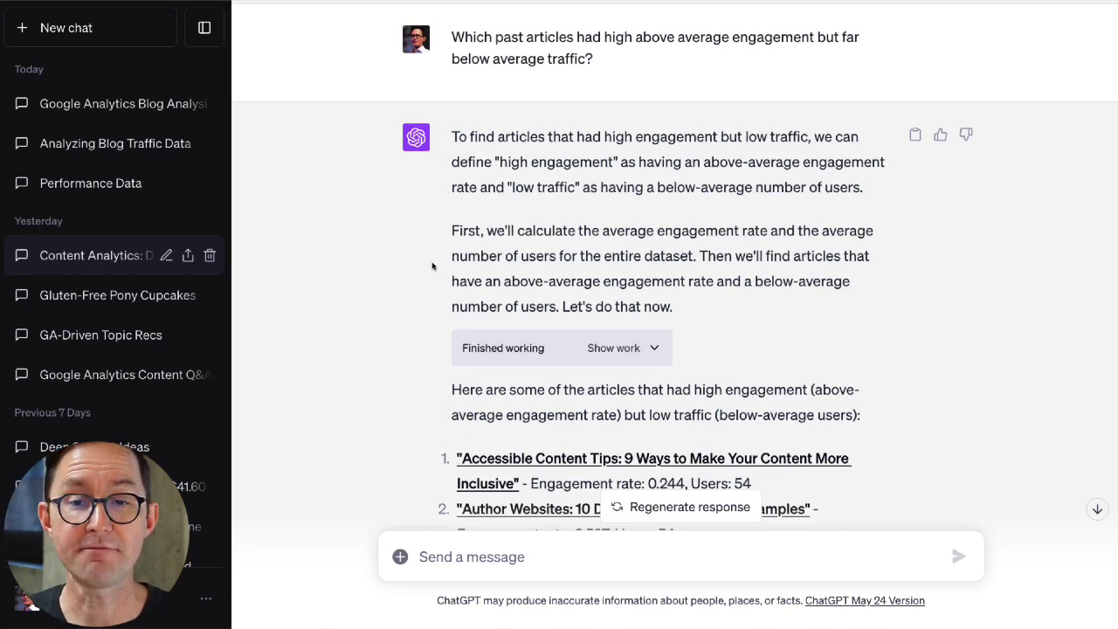
pyautogui.scroll(-5, 432, 266)
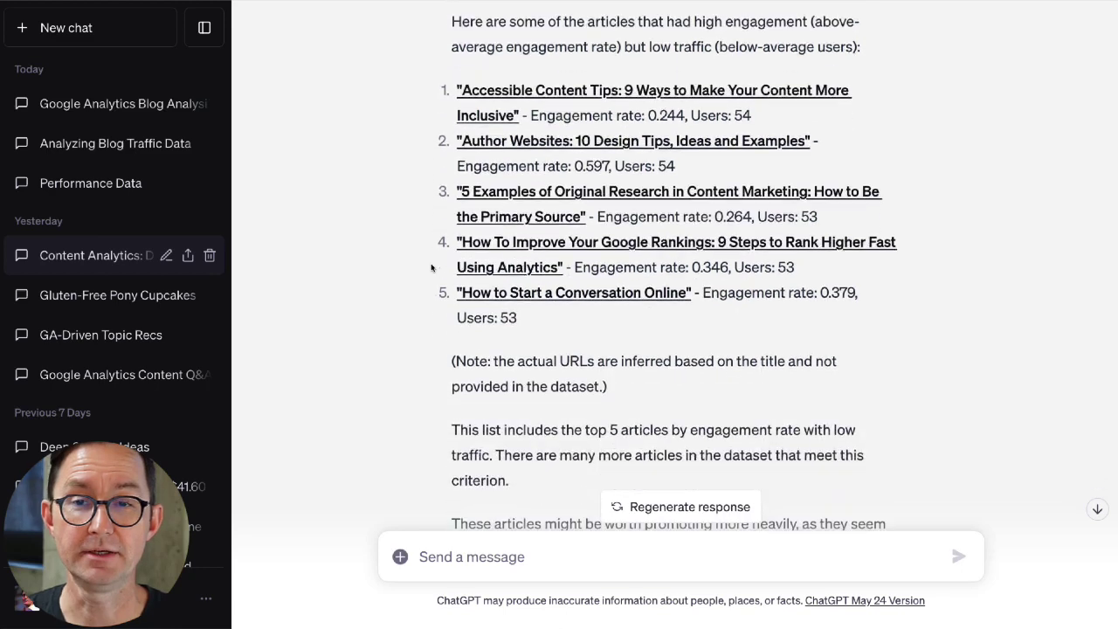
pyautogui.scroll(-1, 432, 267)
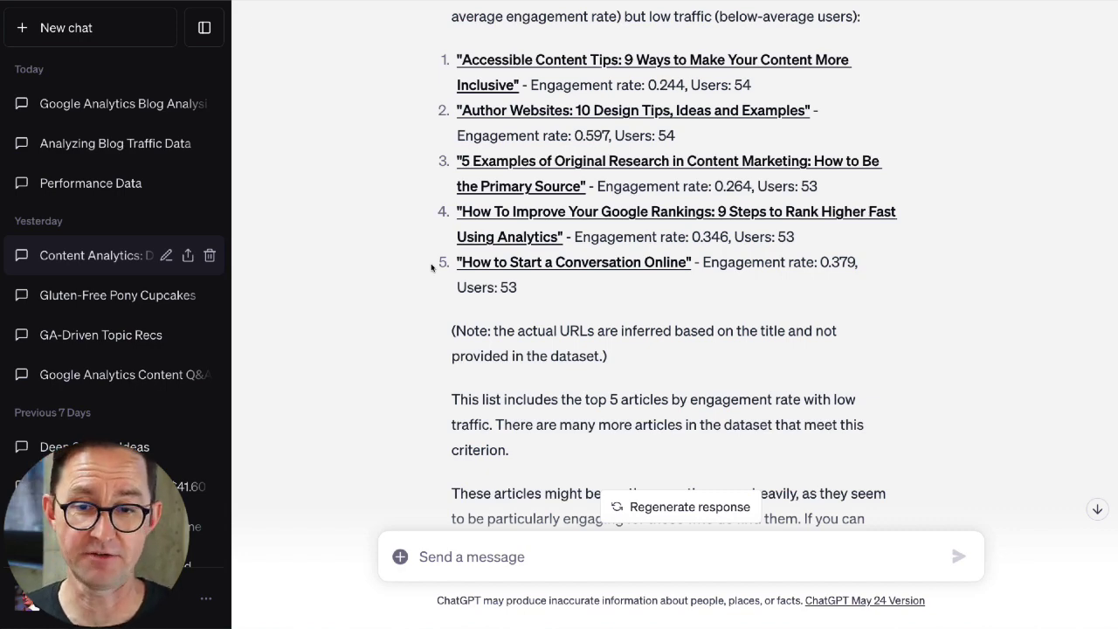
# Step: Examine how the blended "Awesomeness" metric is defined and its top 5 articles for social media and organic search
pyautogui.scroll(-7, 432, 266)
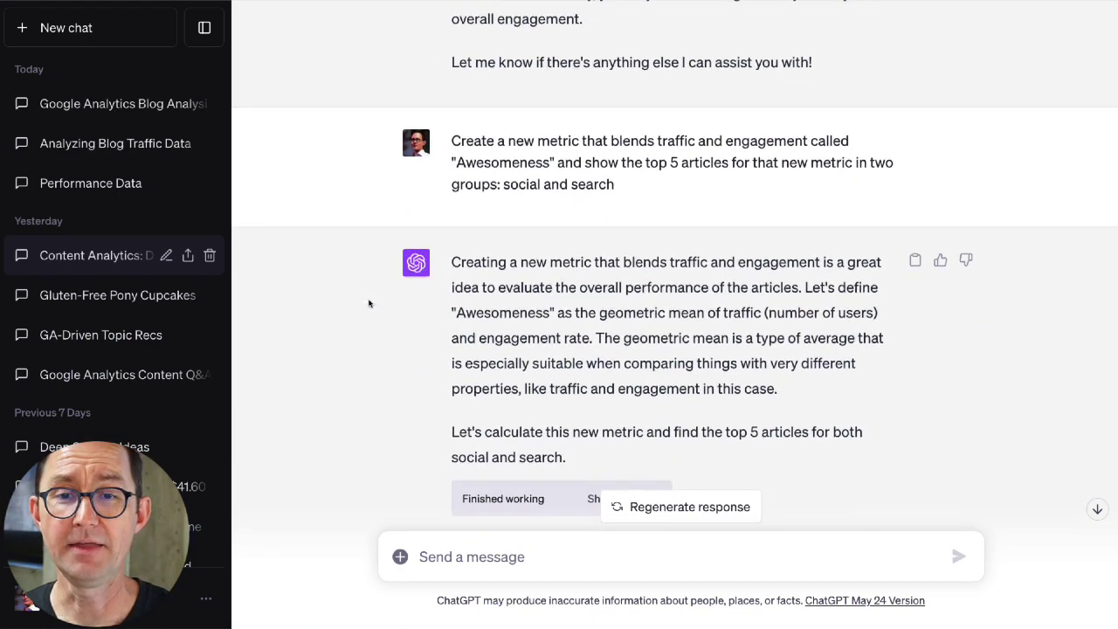
pyautogui.scroll(-2, 368, 303)
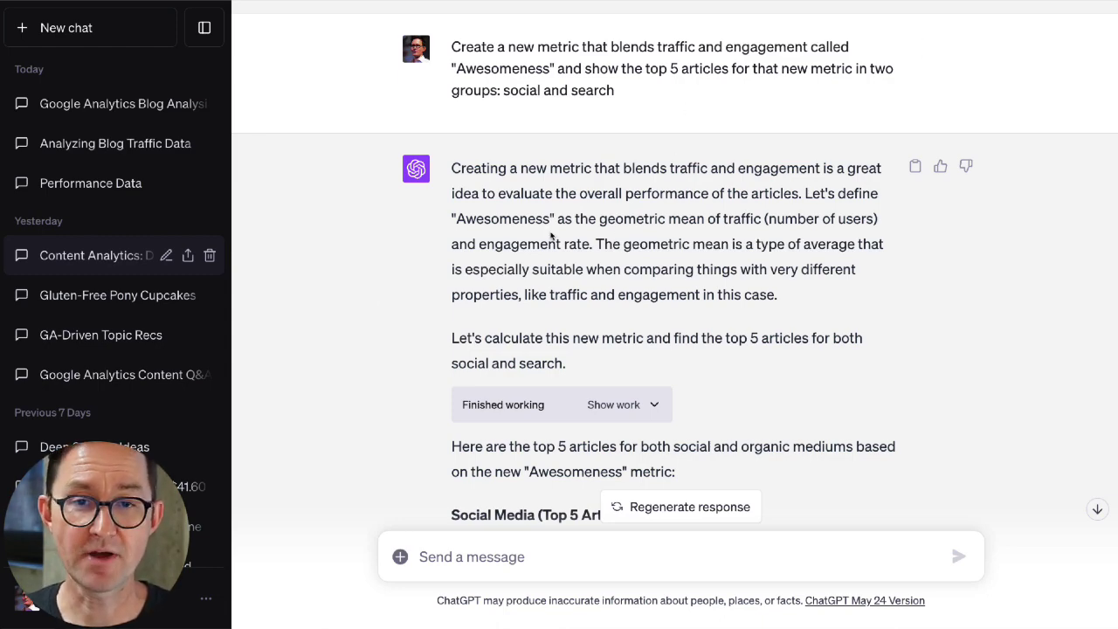
pyautogui.scroll(-5, 407, 362)
pyautogui.scroll(-5, 407, 361)
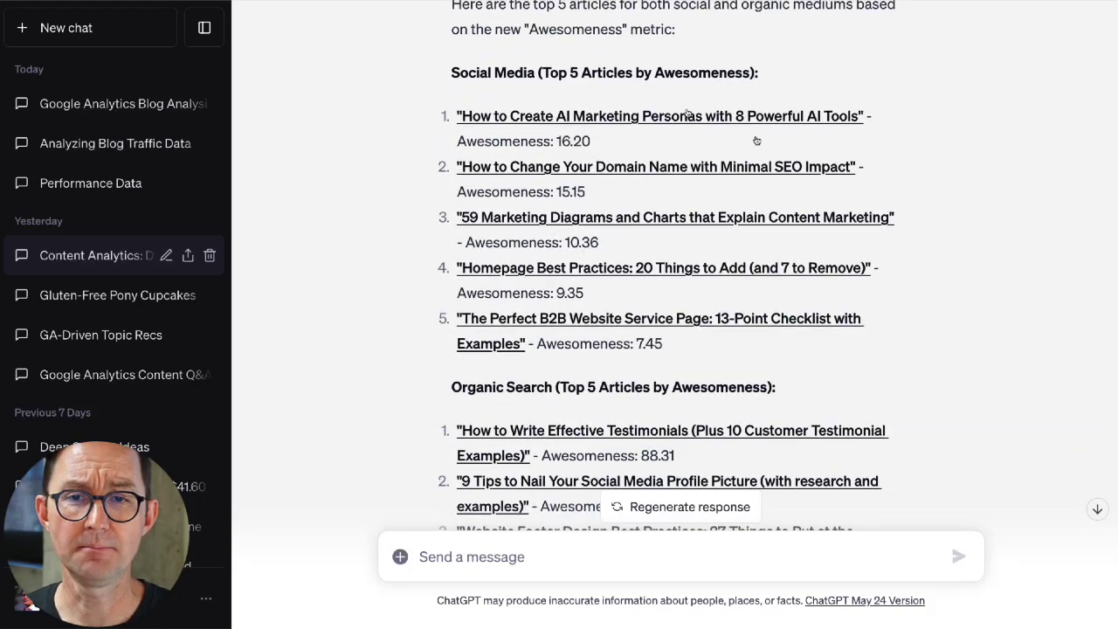
pyautogui.scroll(-8, 408, 417)
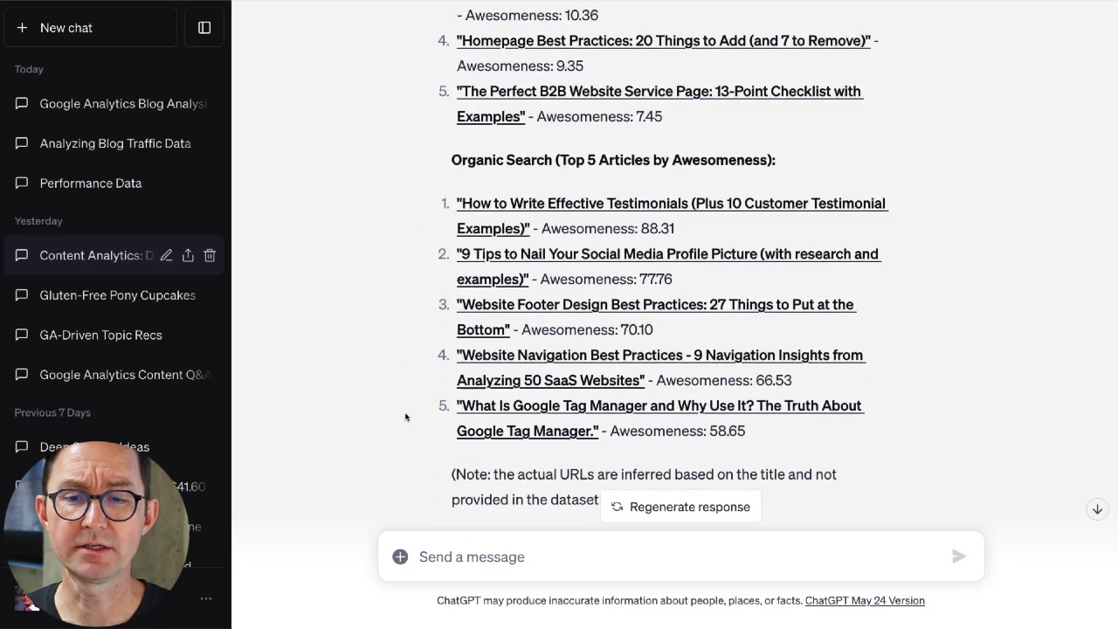
# Step: Review the adjusted Awesomeness analysis with reduced traffic weight, briefly showing its Python code, and the top 5 social and search articles
pyautogui.scroll(-6, 405, 417)
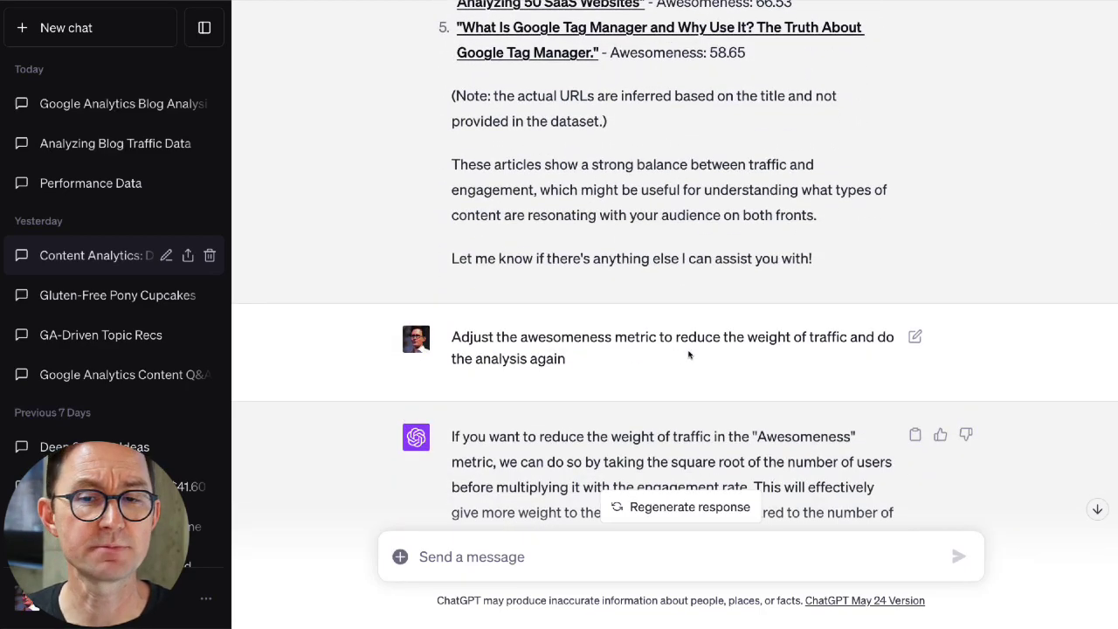
pyautogui.scroll(-11, 524, 393)
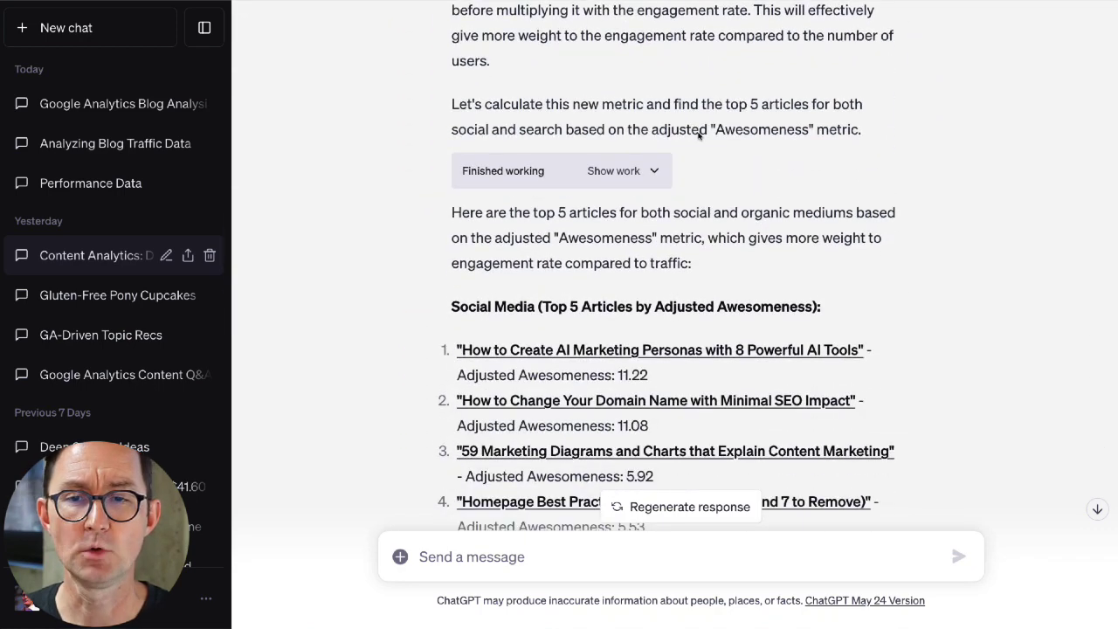
pyautogui.click(654, 172)
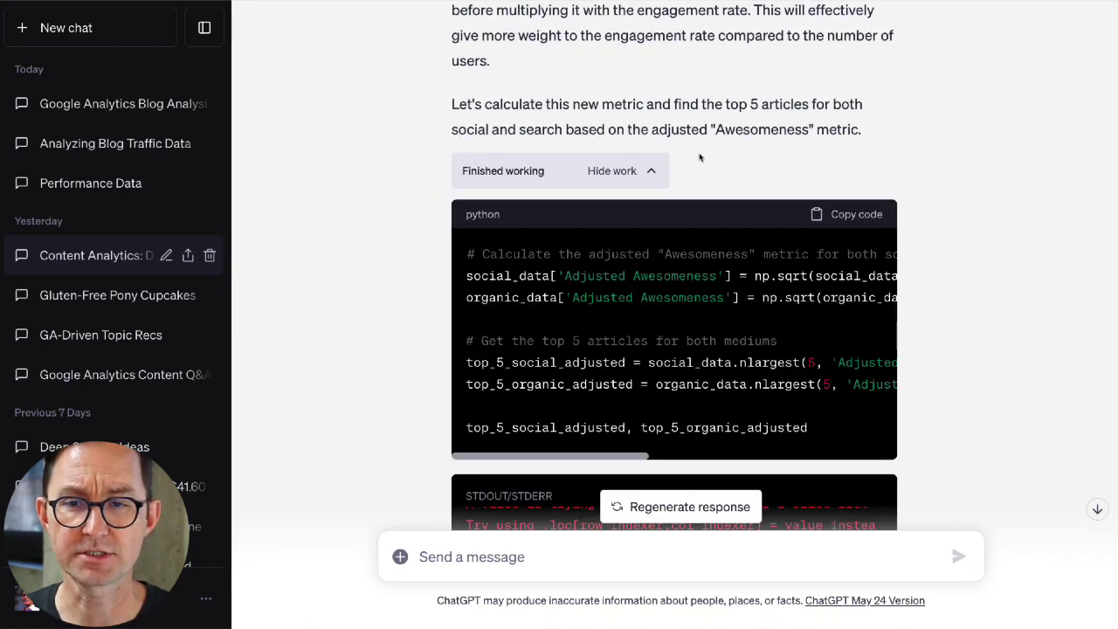
pyautogui.click(652, 173)
pyautogui.scroll(-4, 429, 340)
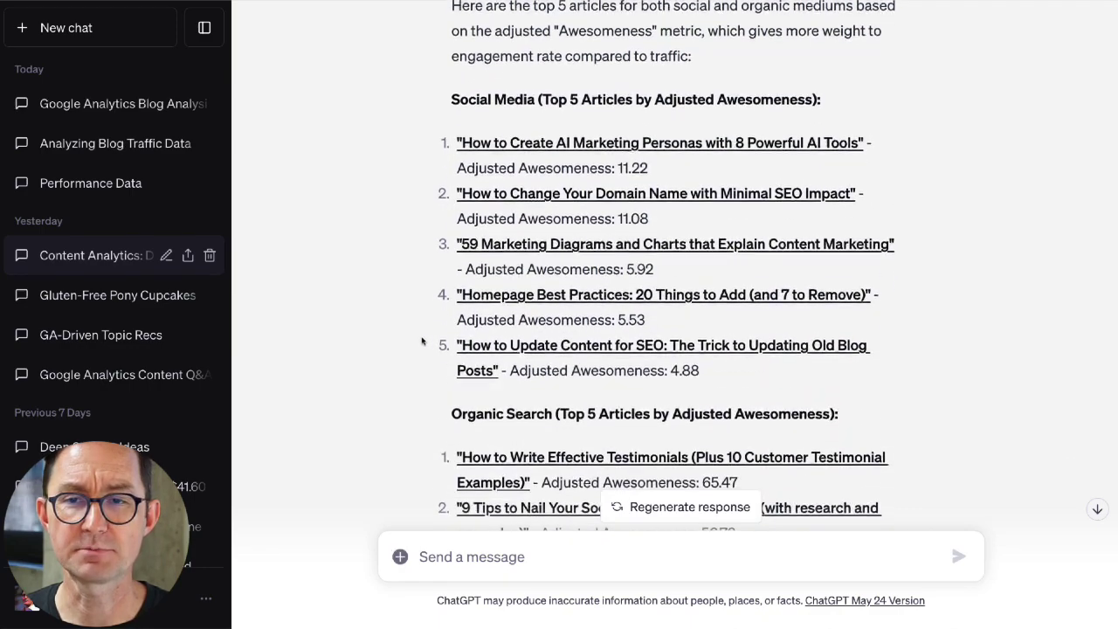
pyautogui.scroll(-3, 423, 340)
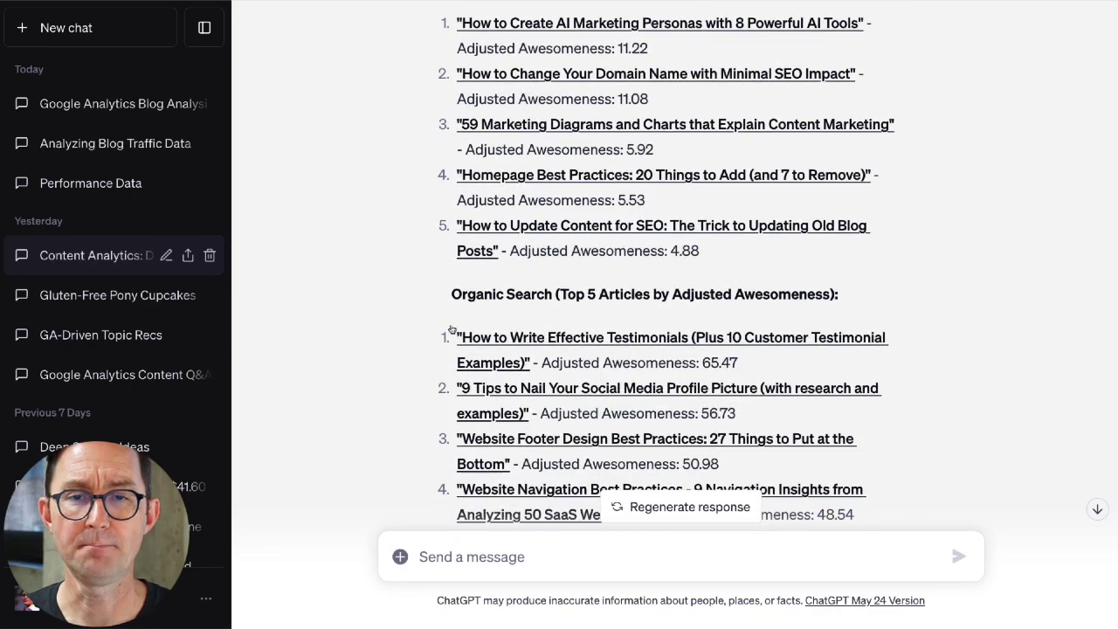
# Step: Read the question about what the best social media titles have in common and the criteria proposed for analyzing them
pyautogui.scroll(-10, 411, 374)
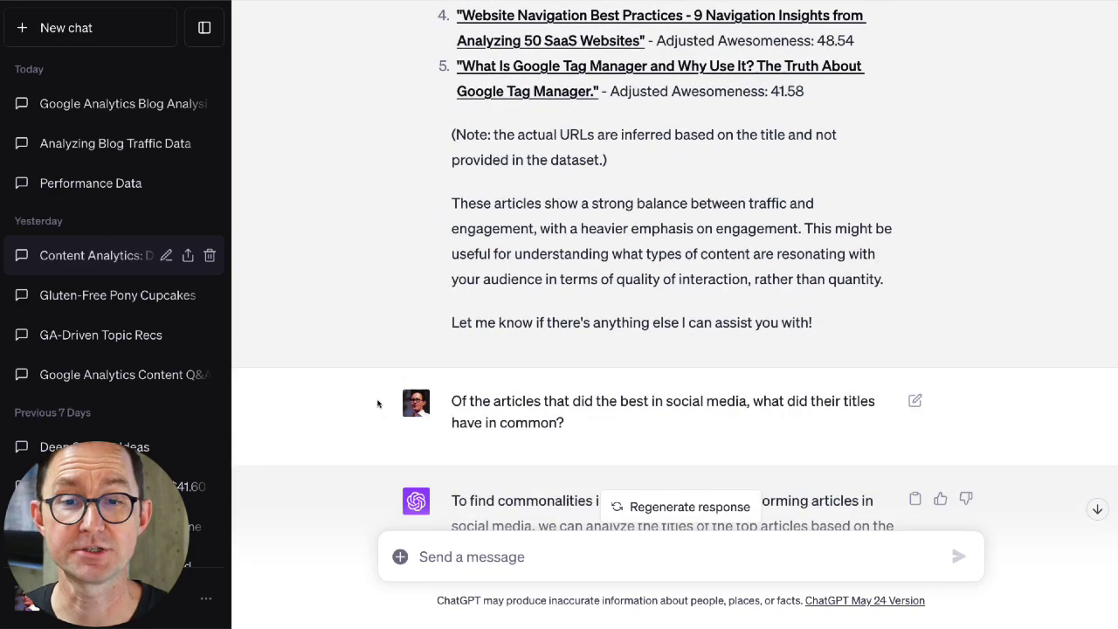
pyautogui.scroll(-6, 378, 403)
pyautogui.scroll(-2, 377, 404)
pyautogui.scroll(-1, 378, 404)
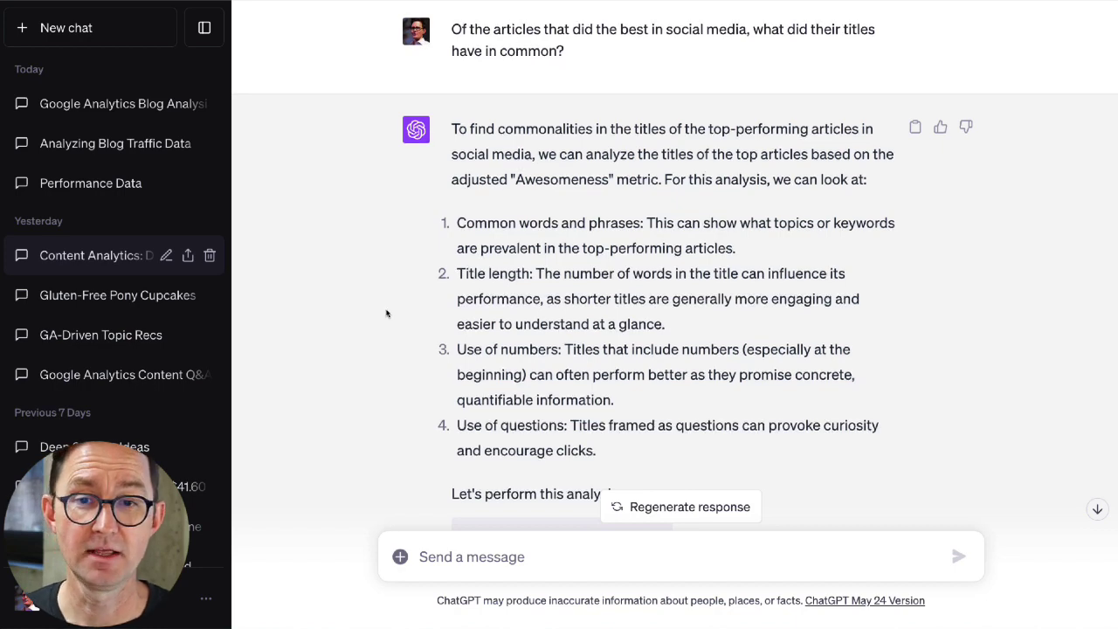
pyautogui.scroll(-2, 395, 304)
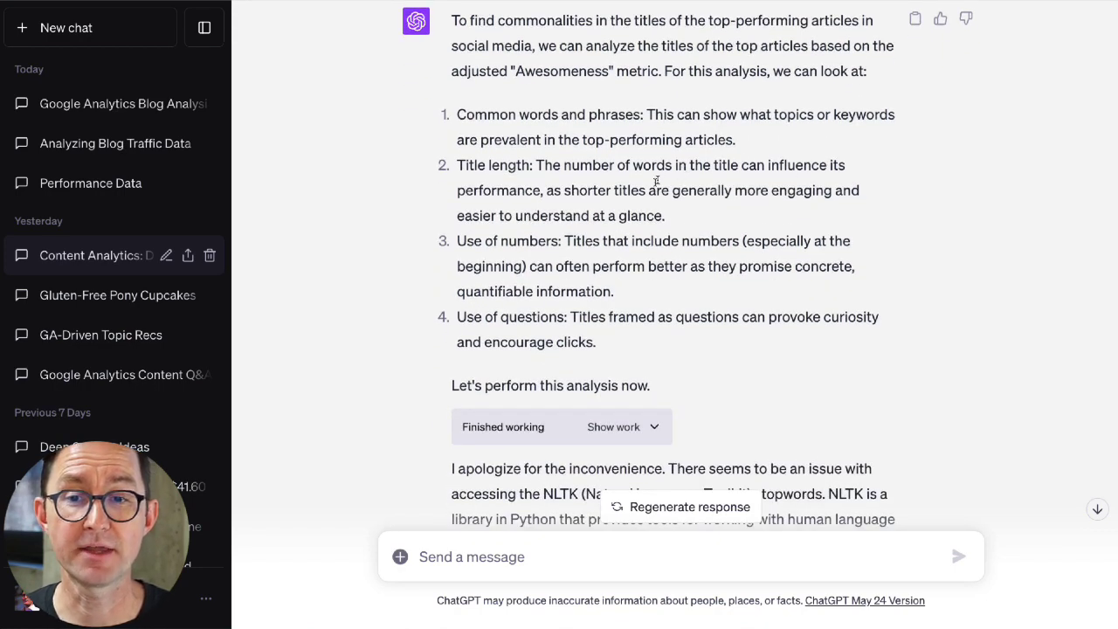
# Step: Highlight the title length, use of numbers and use of questions criteria one after another while reading them
pyautogui.moveTo(668, 216); pyautogui.dragTo(492, 166)
pyautogui.click(601, 190)
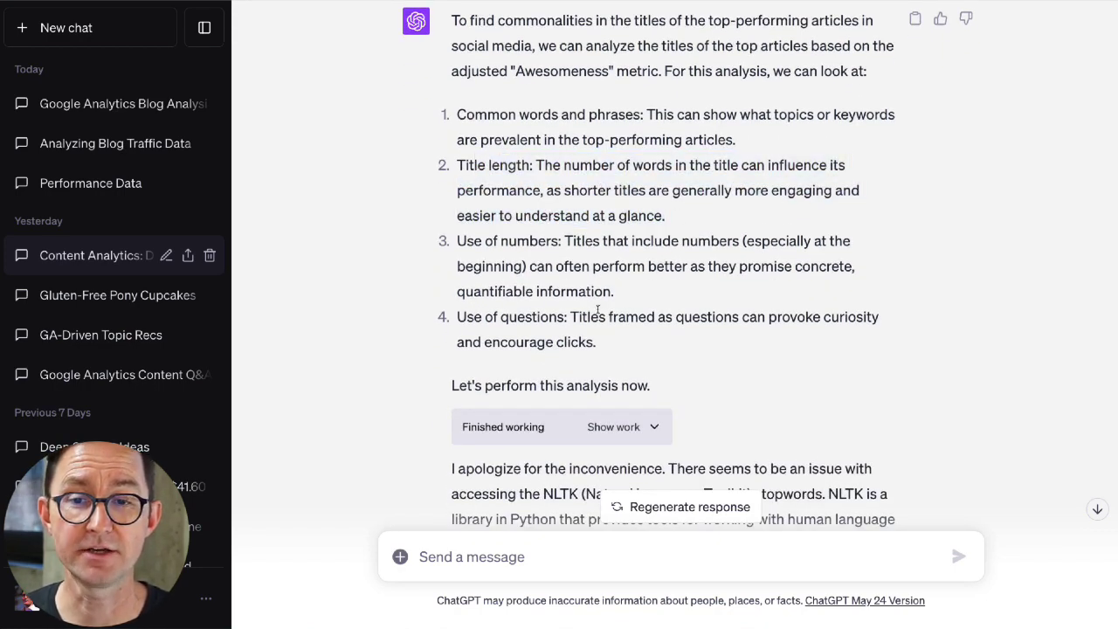
pyautogui.moveTo(640, 297); pyautogui.dragTo(463, 242)
pyautogui.click(577, 292)
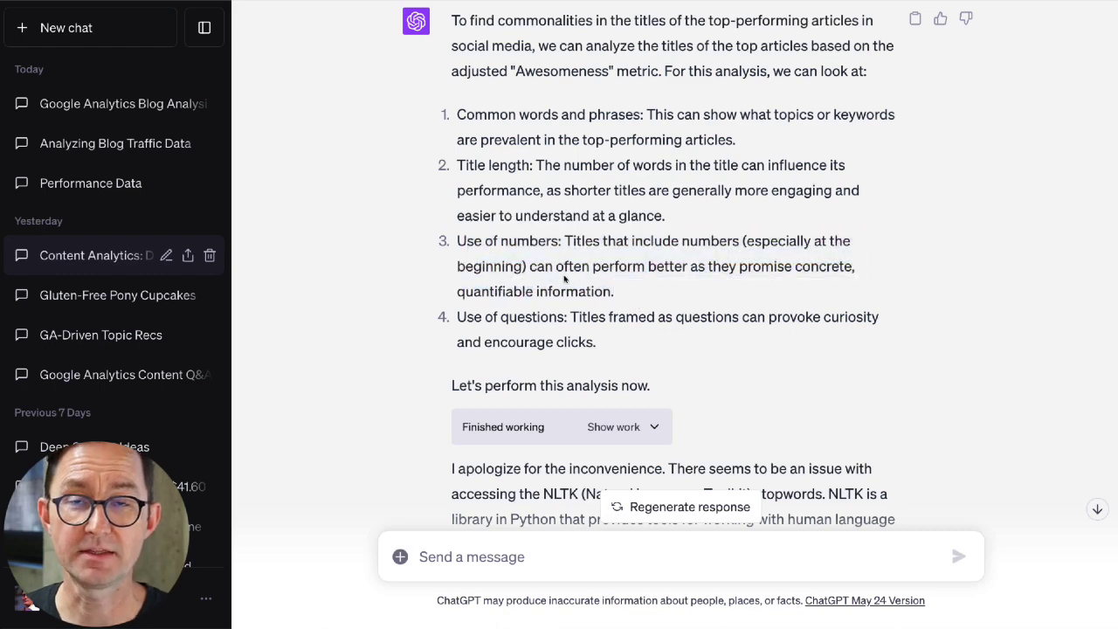
pyautogui.scroll(-4, 615, 346)
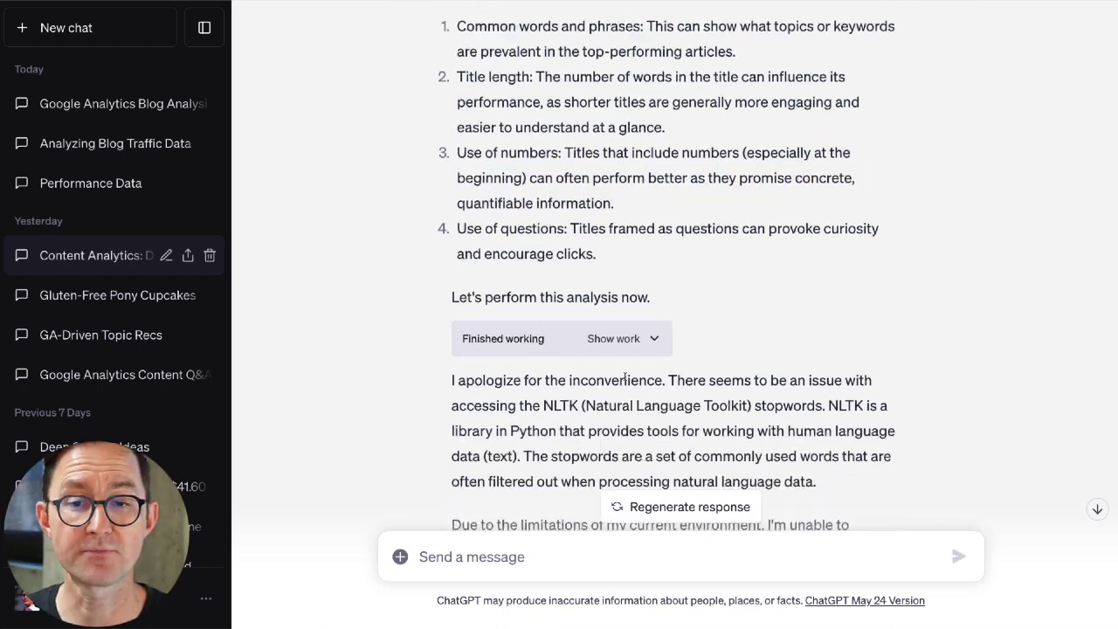
pyautogui.moveTo(617, 143); pyautogui.dragTo(484, 119)
pyautogui.click(564, 134)
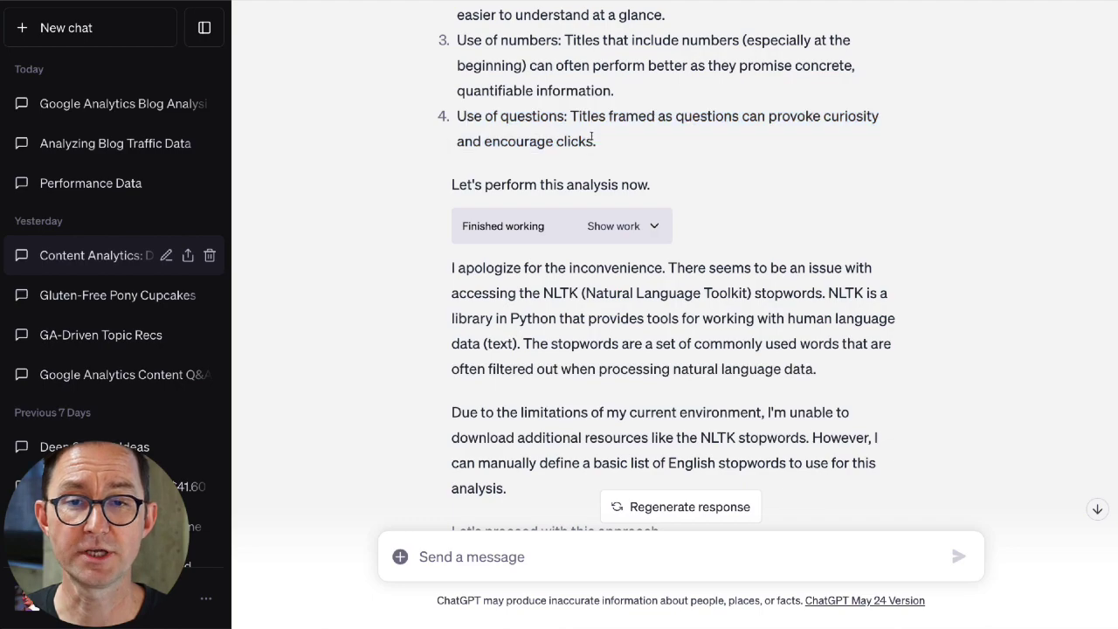
# Step: Read past the NLTK workaround notes to the commonalities in words, length, numbers and questions among top social media titles
pyautogui.scroll(-7, 382, 400)
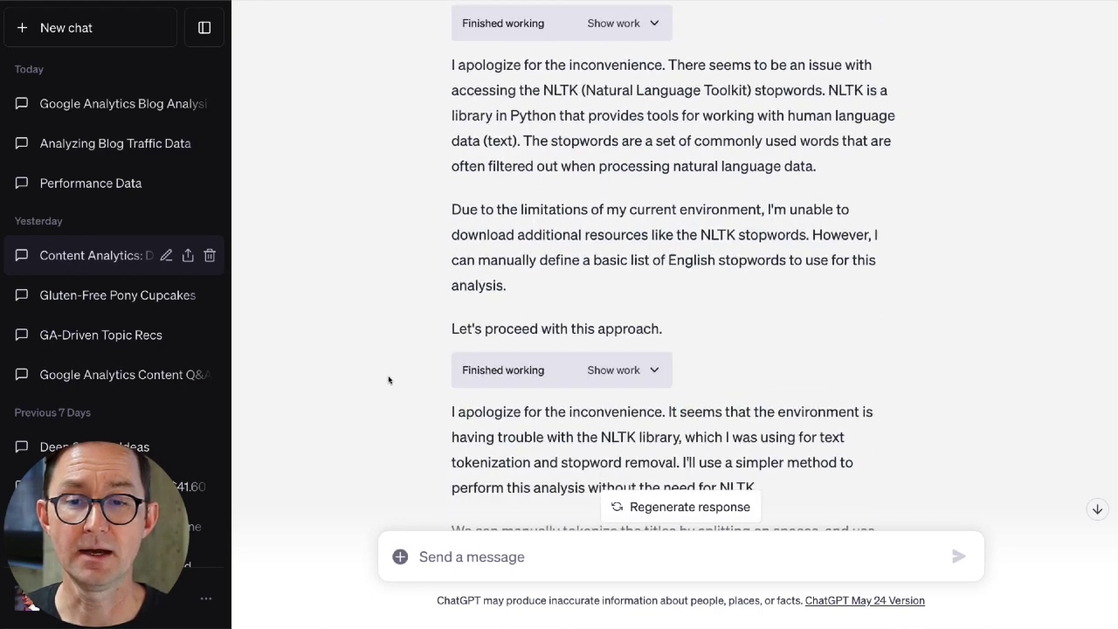
pyautogui.scroll(-6, 388, 379)
pyautogui.scroll(-3, 389, 379)
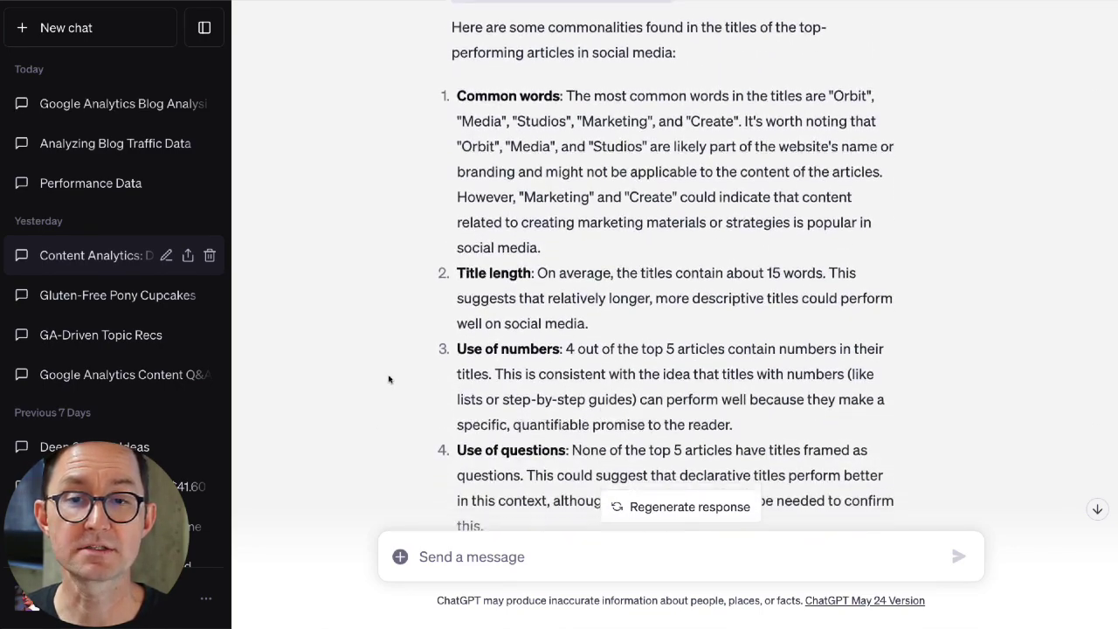
pyautogui.scroll(-1, 389, 378)
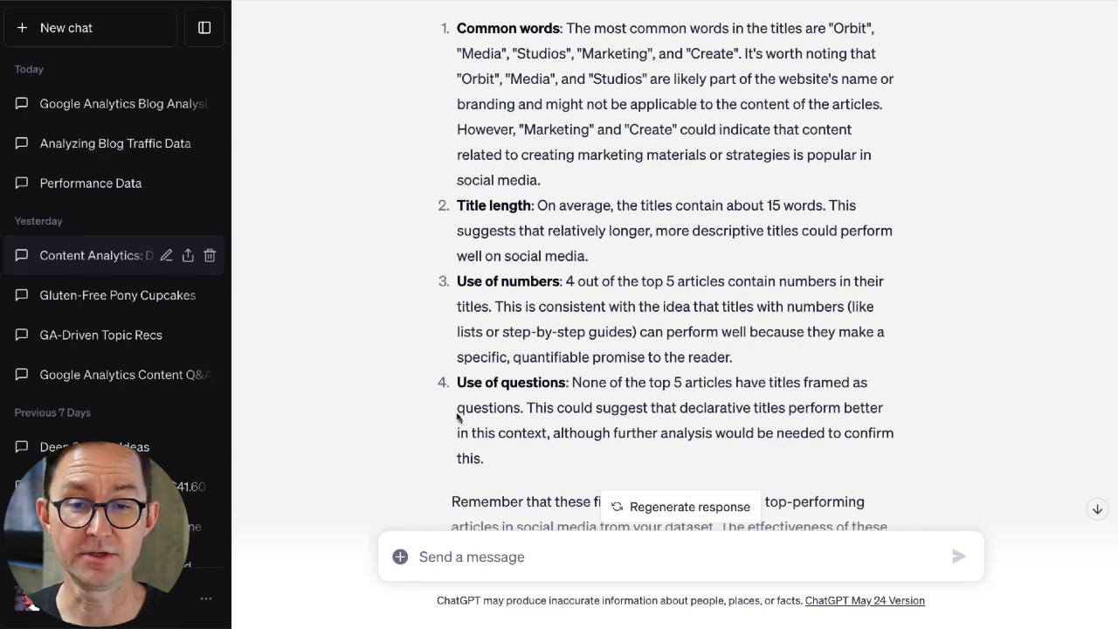
# Step: Read the suggested prompts for comparing the titles of articles that worked well in search and in social
pyautogui.scroll(-10, 419, 415)
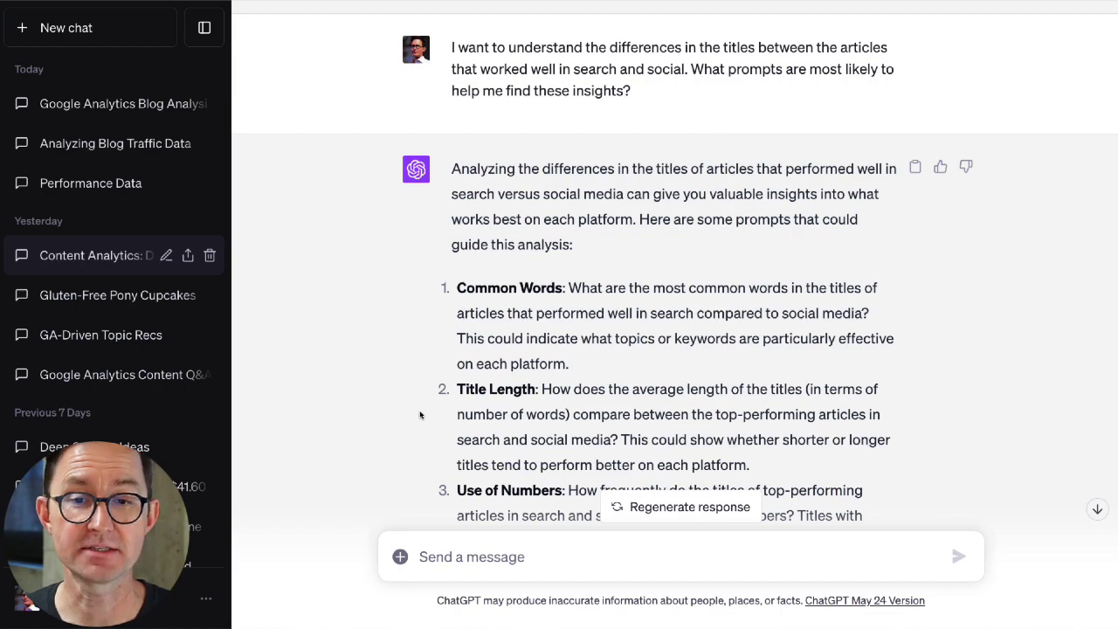
pyautogui.scroll(-7, 419, 415)
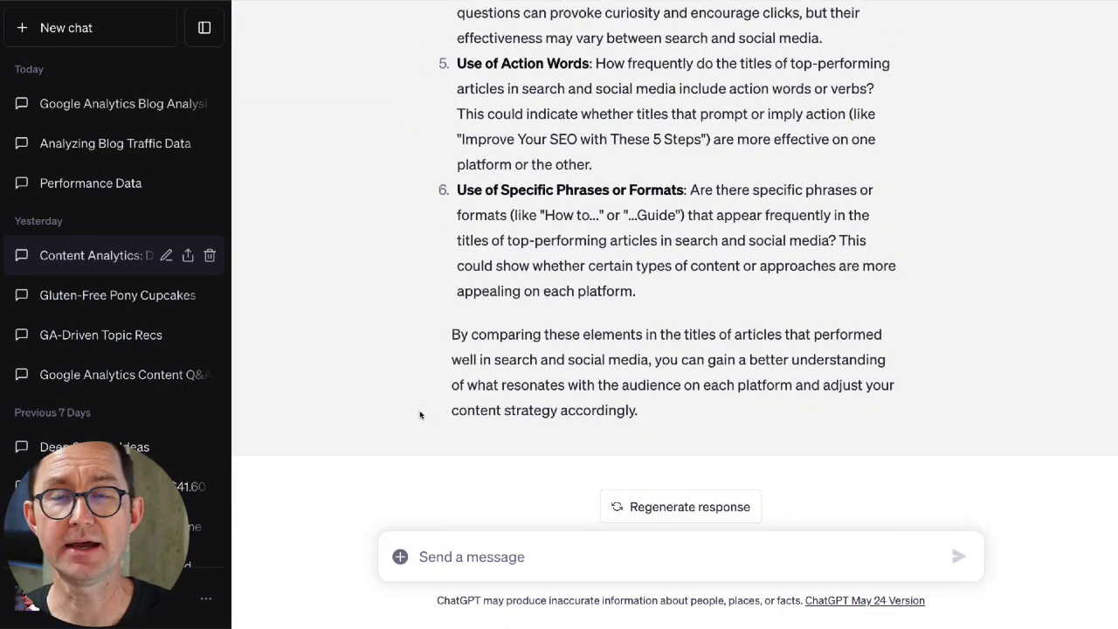